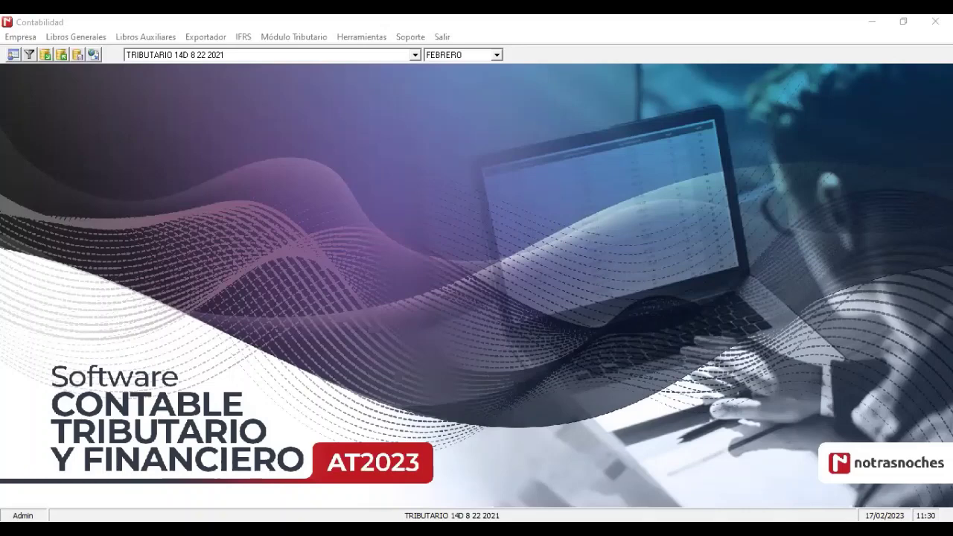
- View the Captura Documentos SII form from the purchases and sales editor, closing both windows without importing anything
left_click(632, 185)
left_click(366, 39)
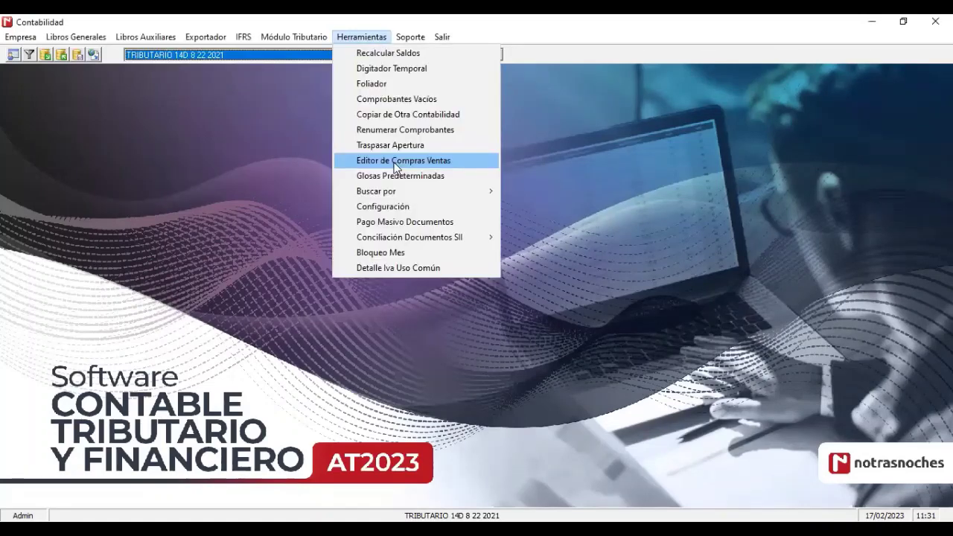
left_click(395, 162)
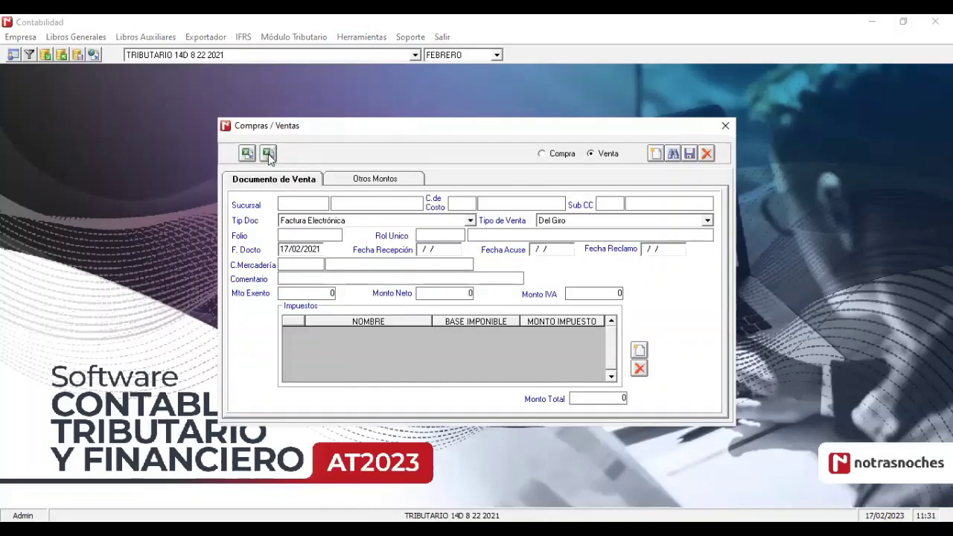
left_click(268, 154)
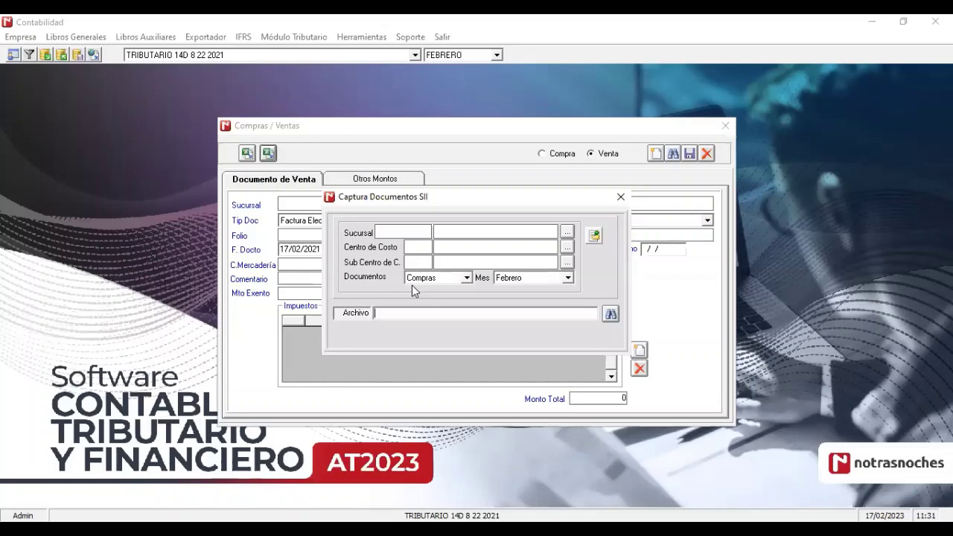
left_click(619, 198)
left_click(724, 125)
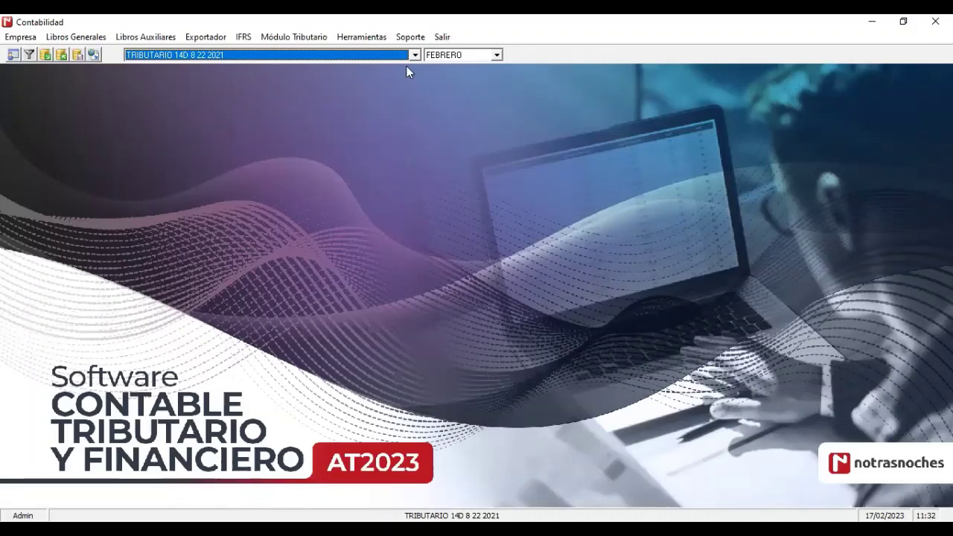
- Load the purchase documents of all months (Todos) in Pago Masivo Documentos using ledger account 1101001, and close the window
left_click(364, 37)
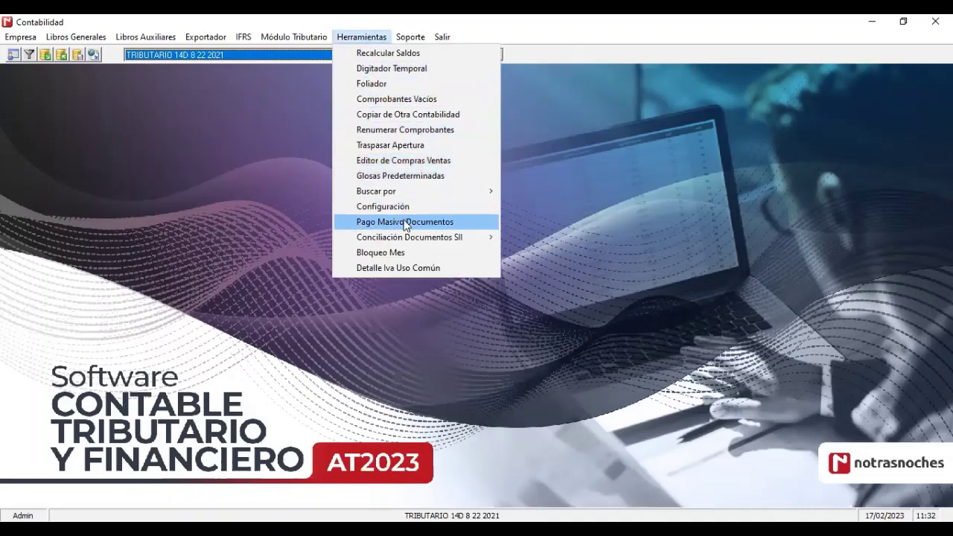
key("Return")
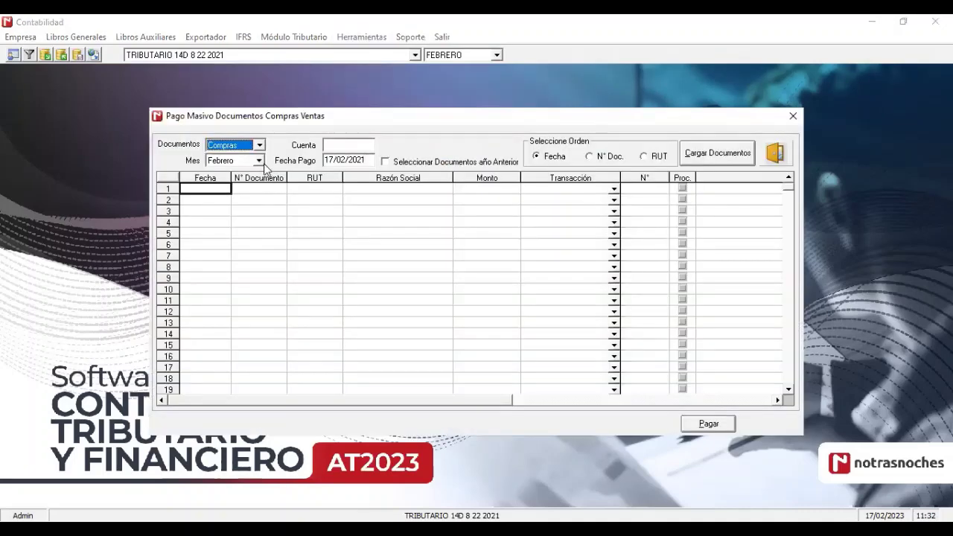
left_click(257, 160)
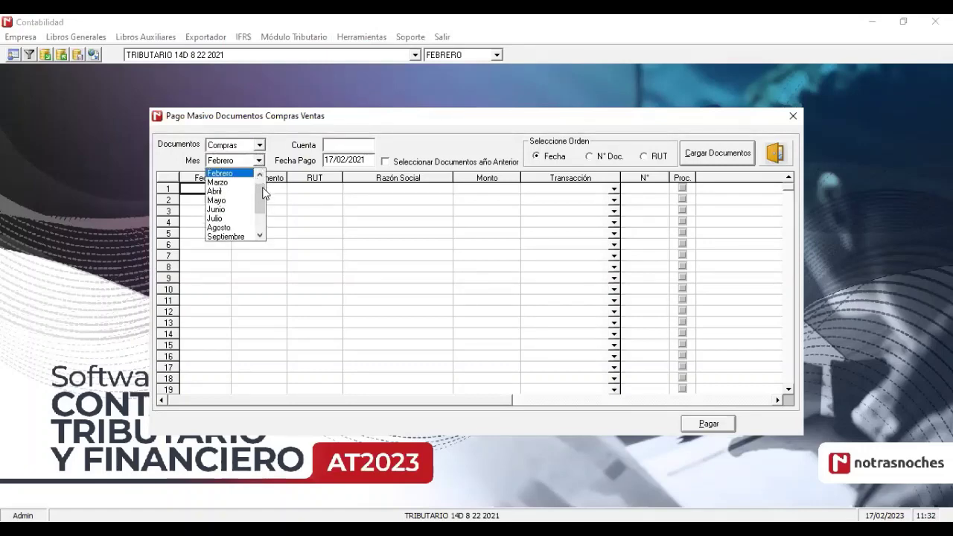
left_click_drag(261, 196, 261, 252)
left_click(229, 237)
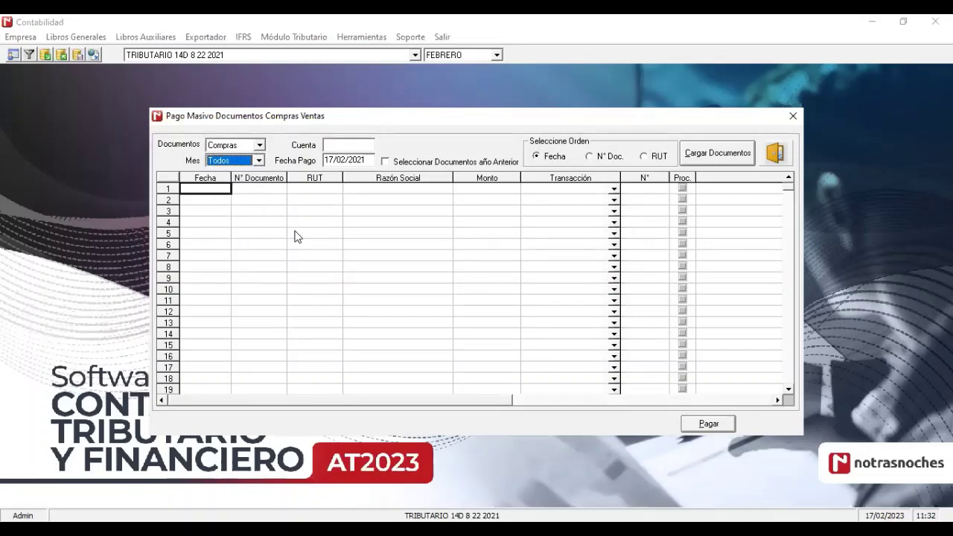
left_click(341, 146)
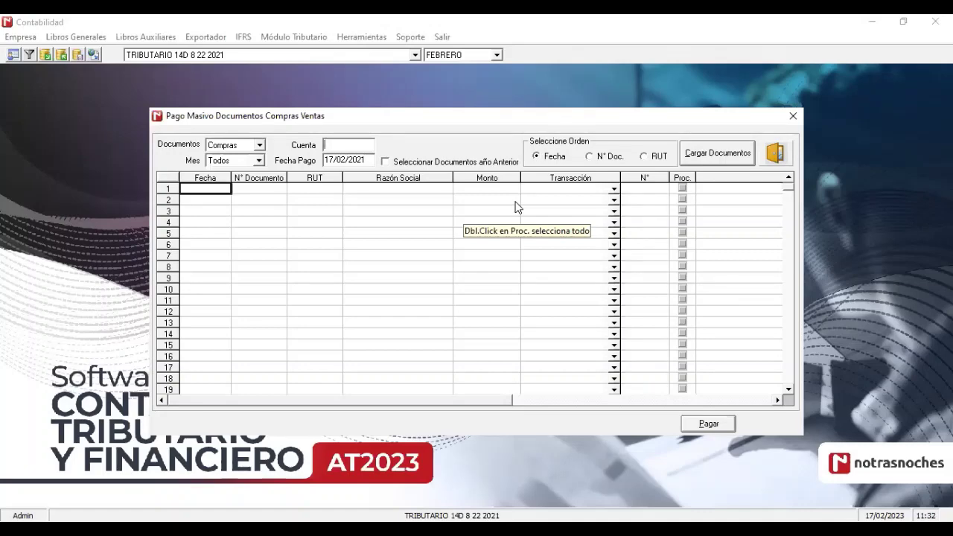
type("1101001")
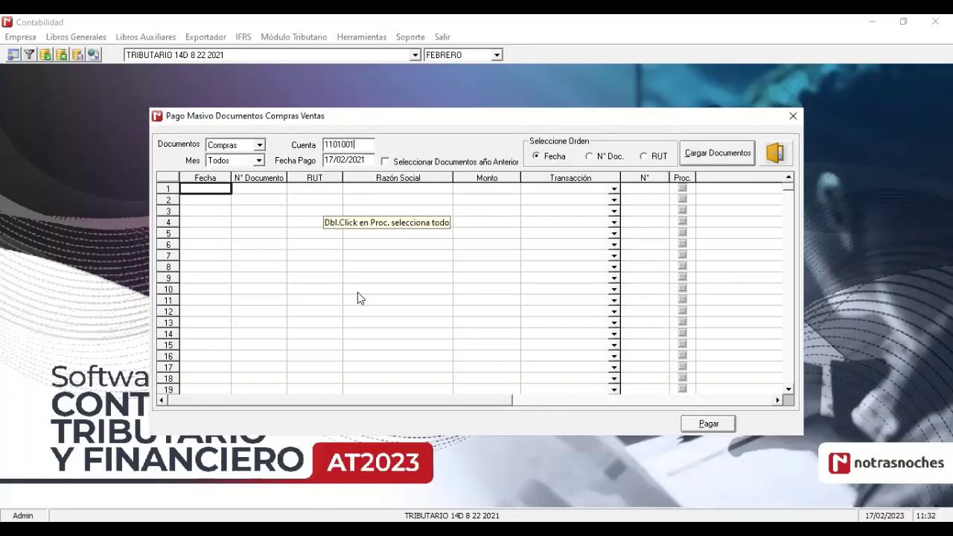
left_click(684, 155)
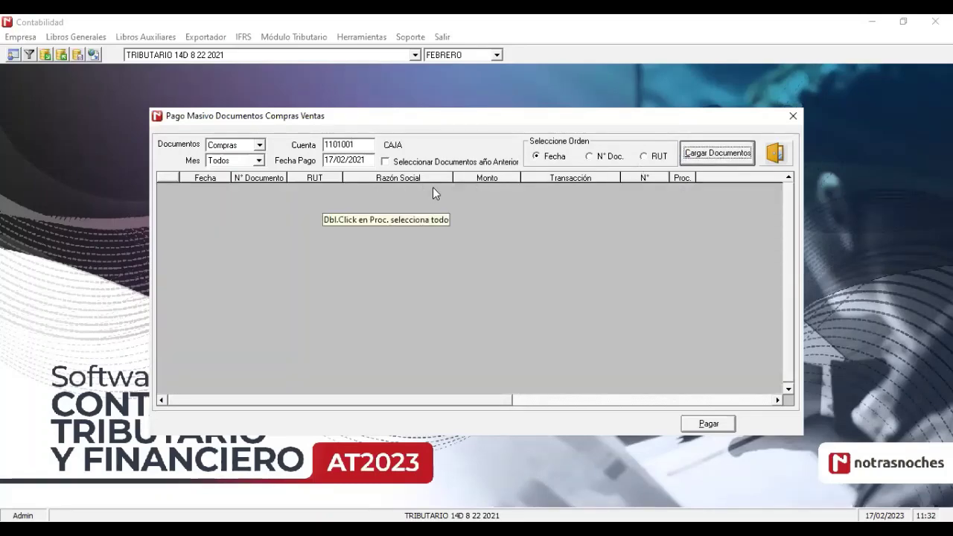
left_click(776, 155)
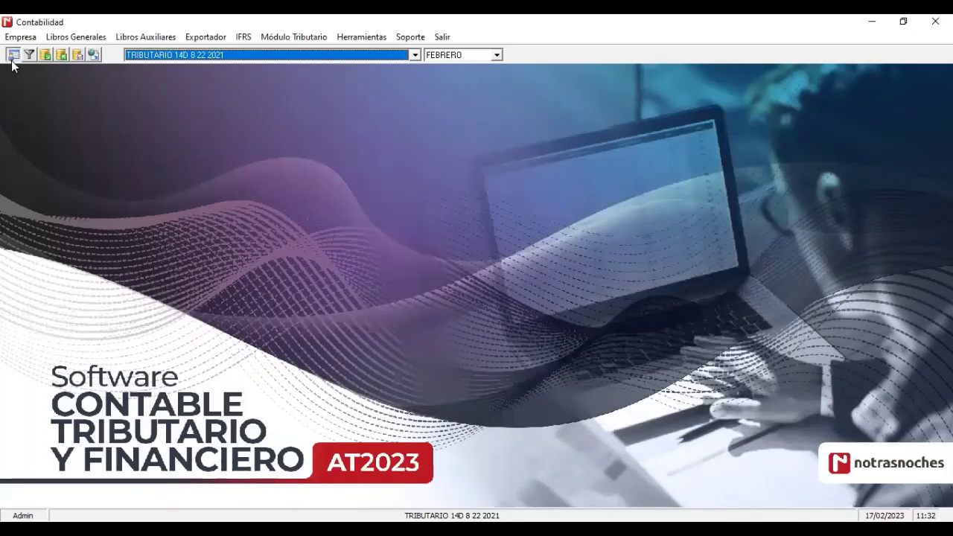
- Look through the list of stored vouchers from the accounting voucher entry window, closing it without selecting one
left_click(12, 59)
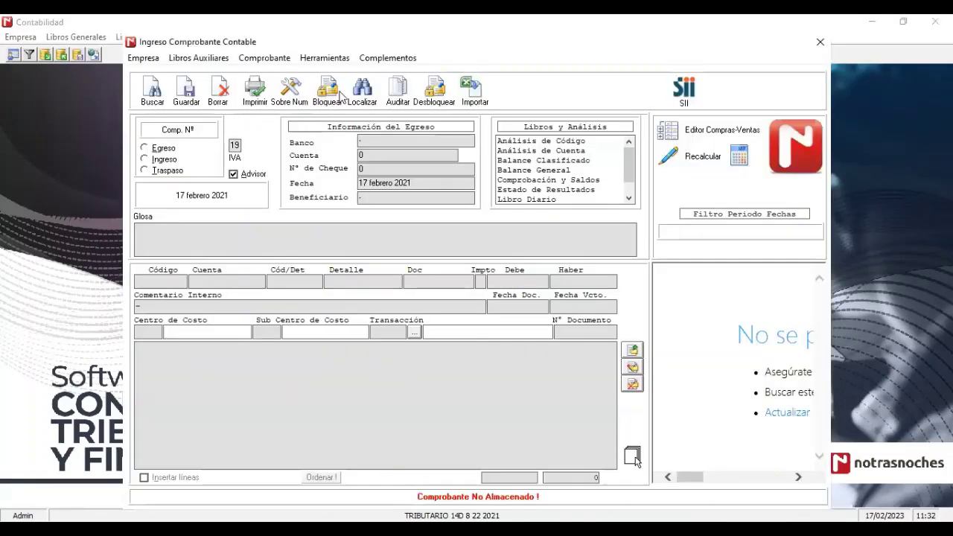
left_click(361, 93)
scroll(414, 257, "down", 6)
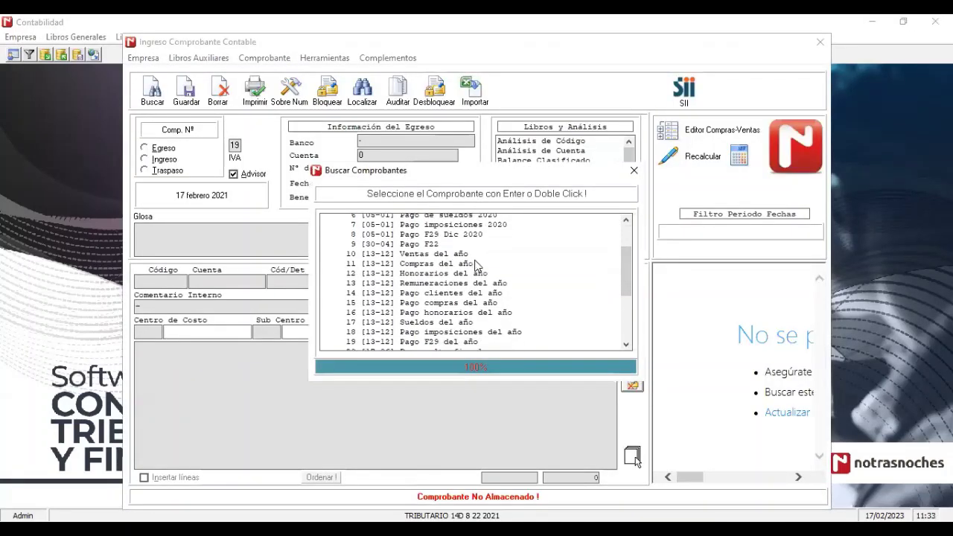
left_click(633, 171)
left_click(817, 44)
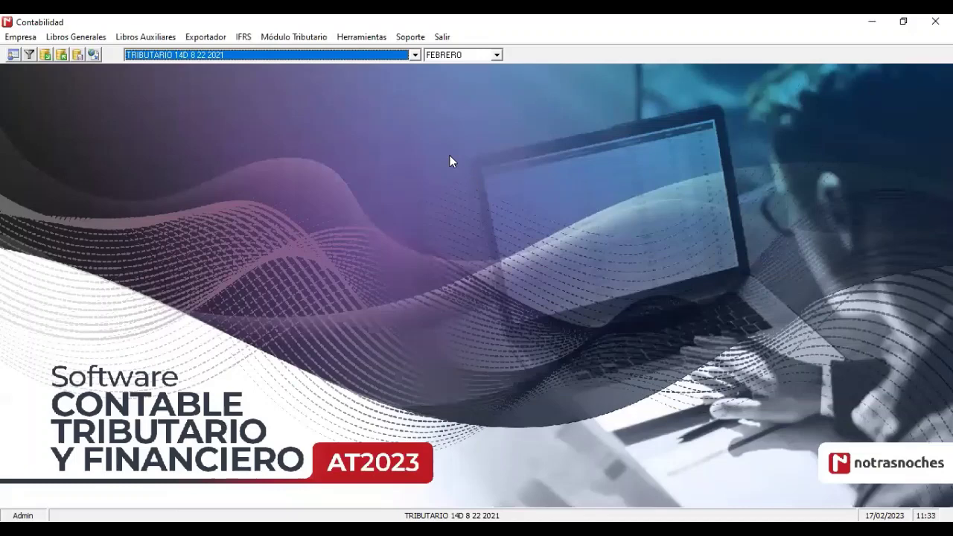
- Open Captura Documentos SII from the purchases and sales editor and set the month to Enero for Compras
left_click(363, 37)
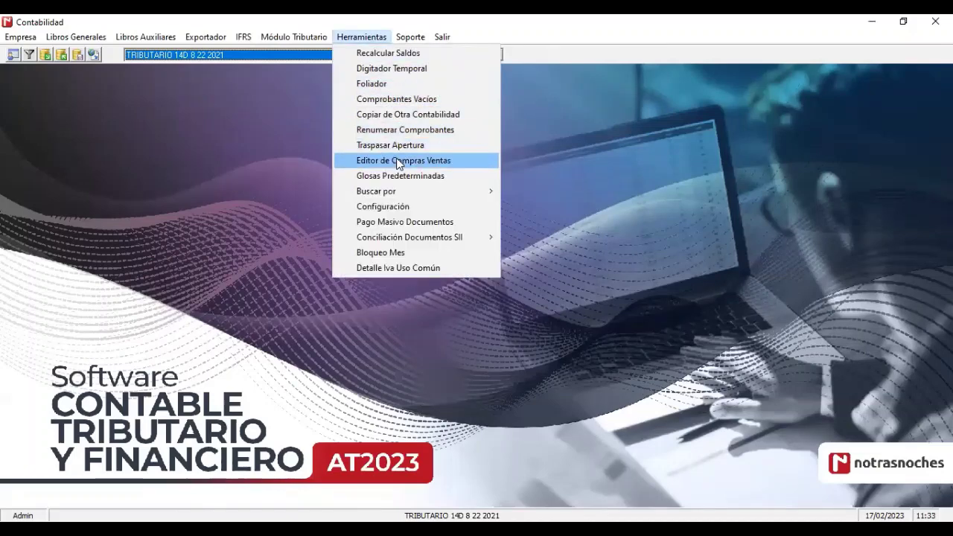
left_click(398, 162)
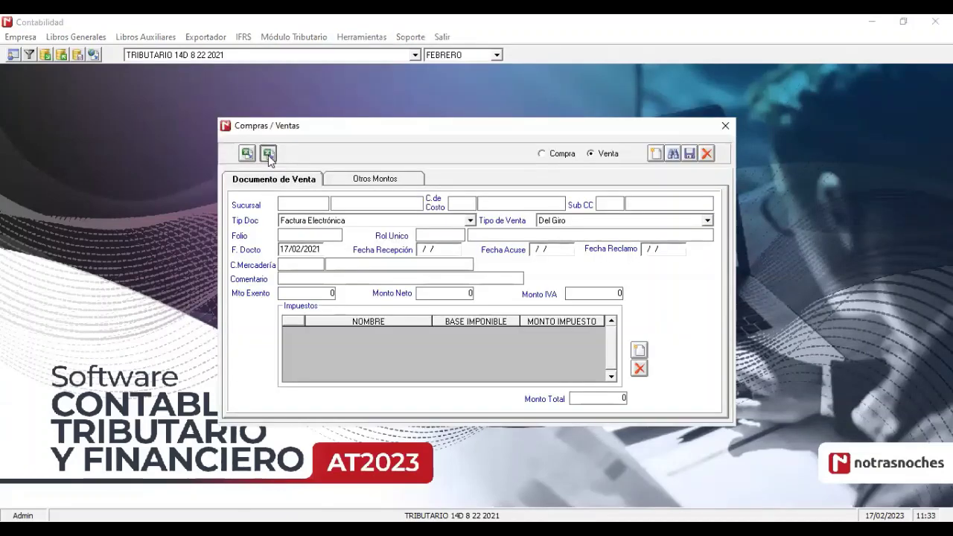
left_click(268, 153)
left_click(567, 278)
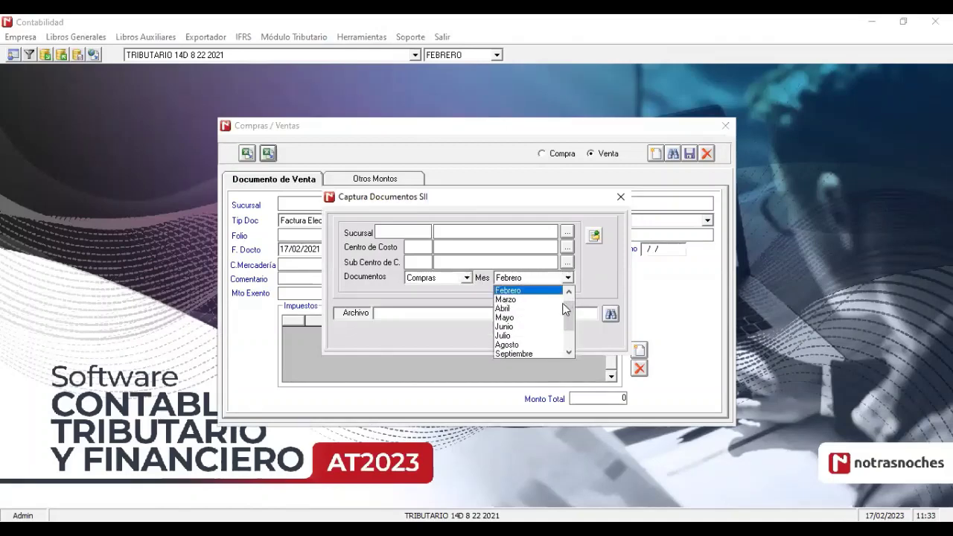
left_click(506, 289)
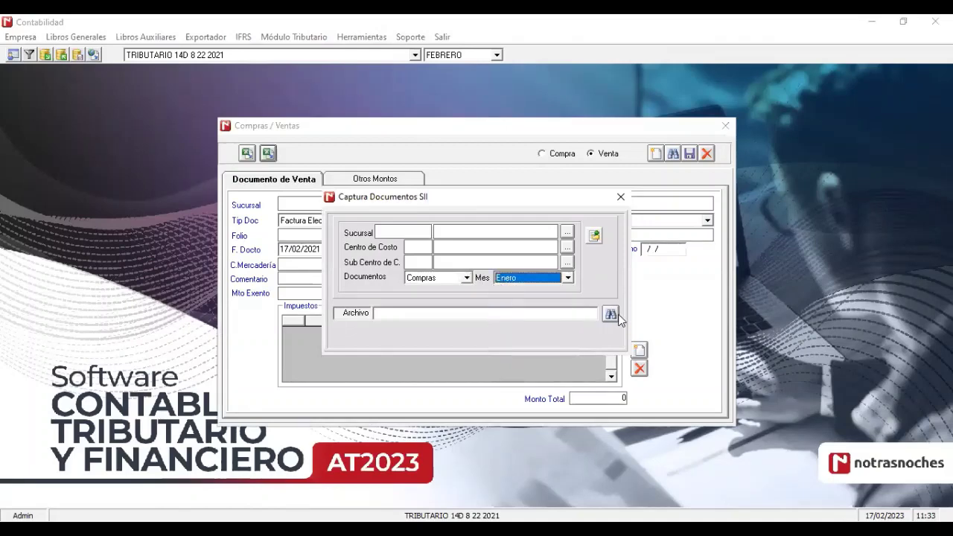
- Choose the COMPRA ENERO CSV file in the CAPACITACIÓN desktop folder as the file to capture
left_click(612, 314)
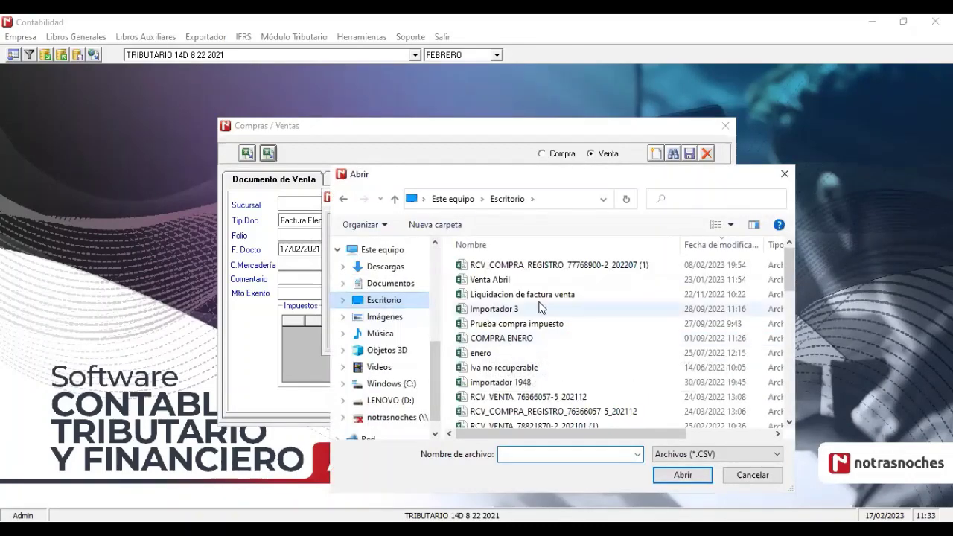
left_click(540, 308)
type("cap")
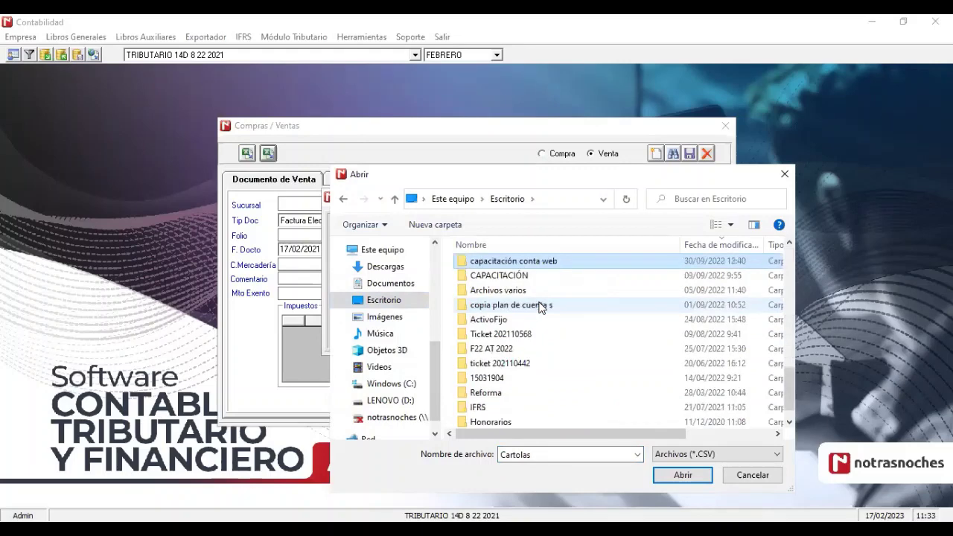
double_click(525, 275)
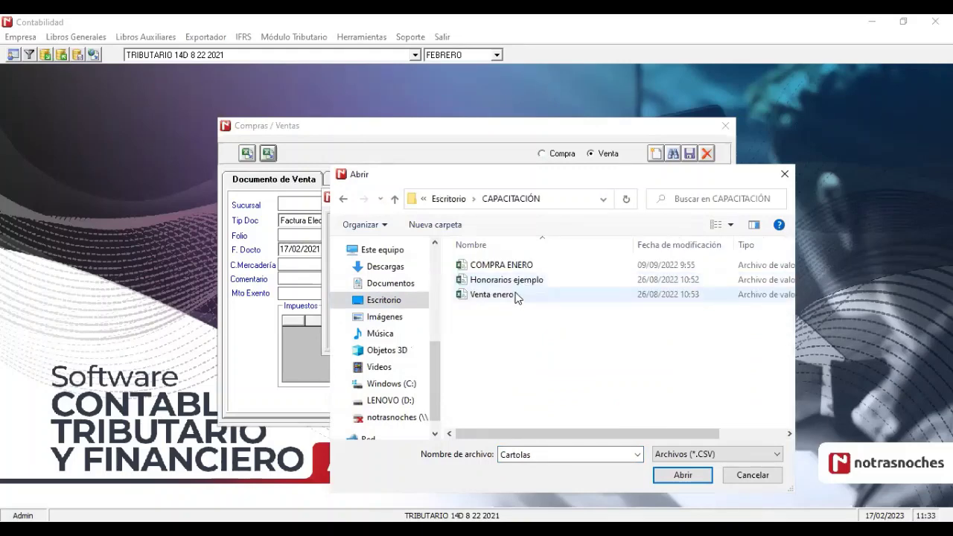
left_click(517, 269)
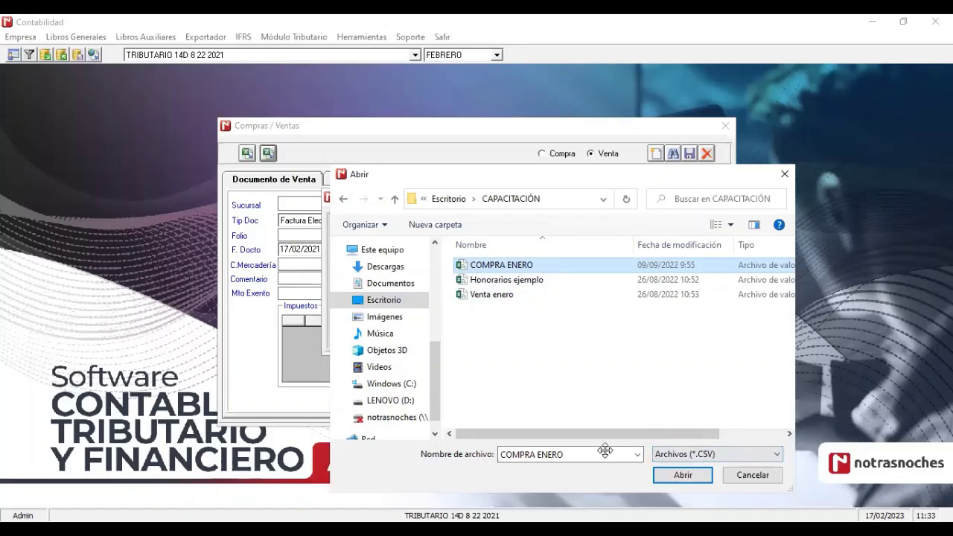
left_click(682, 475)
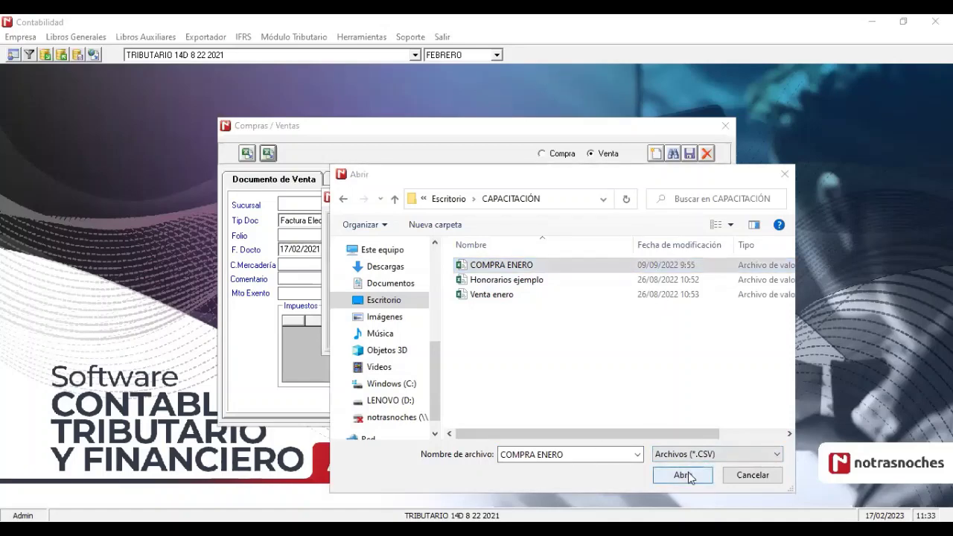
- Run the SII document capture for Enero, accepting its confirmations, and close the capture and editor windows
left_click(595, 237)
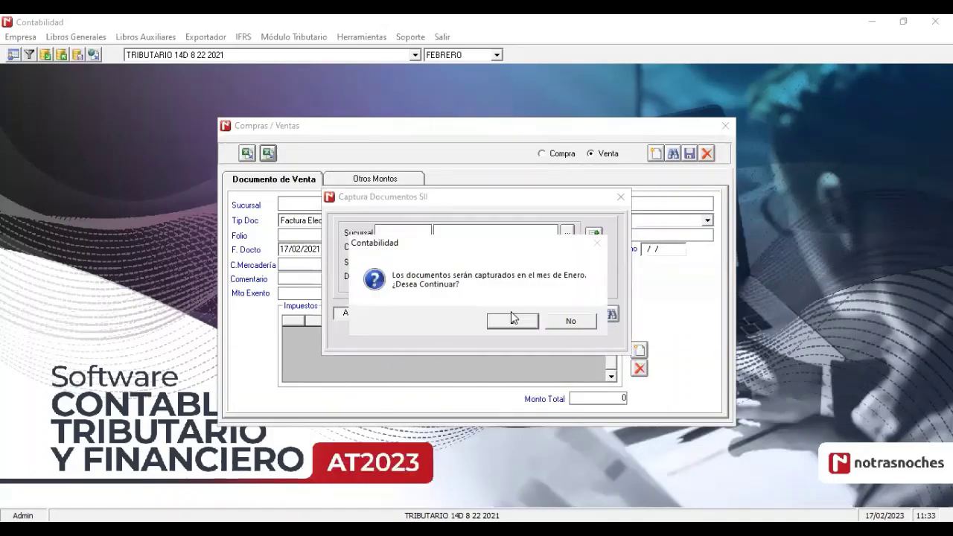
left_click(512, 324)
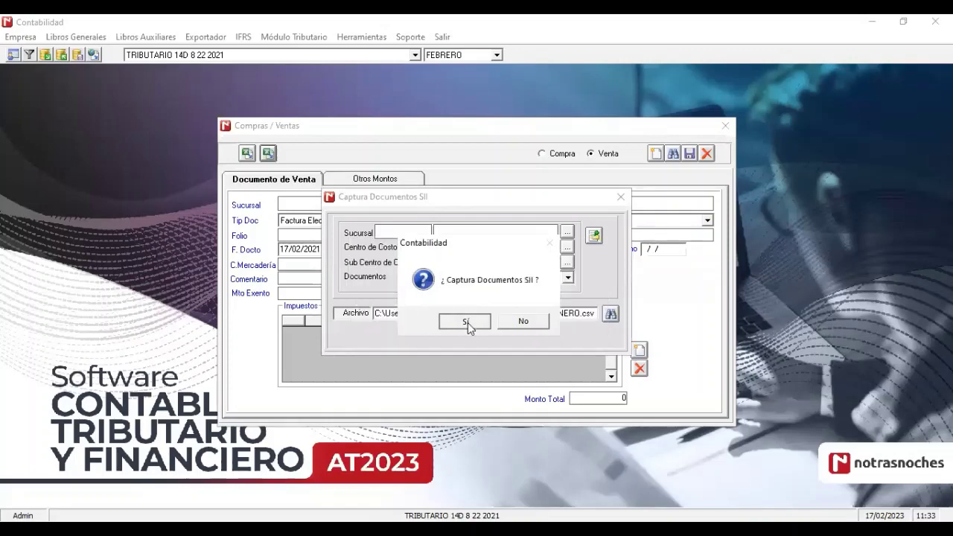
left_click(470, 328)
left_click(576, 323)
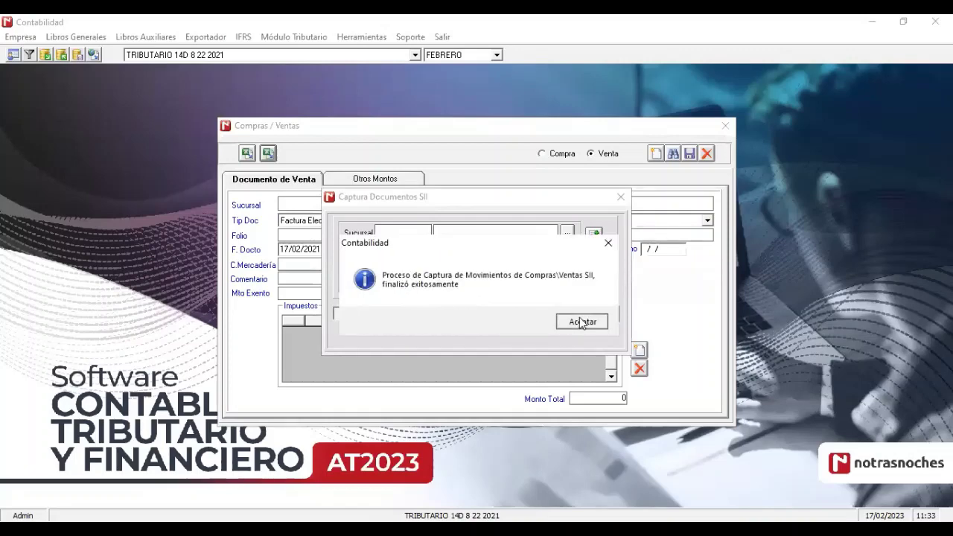
left_click(620, 195)
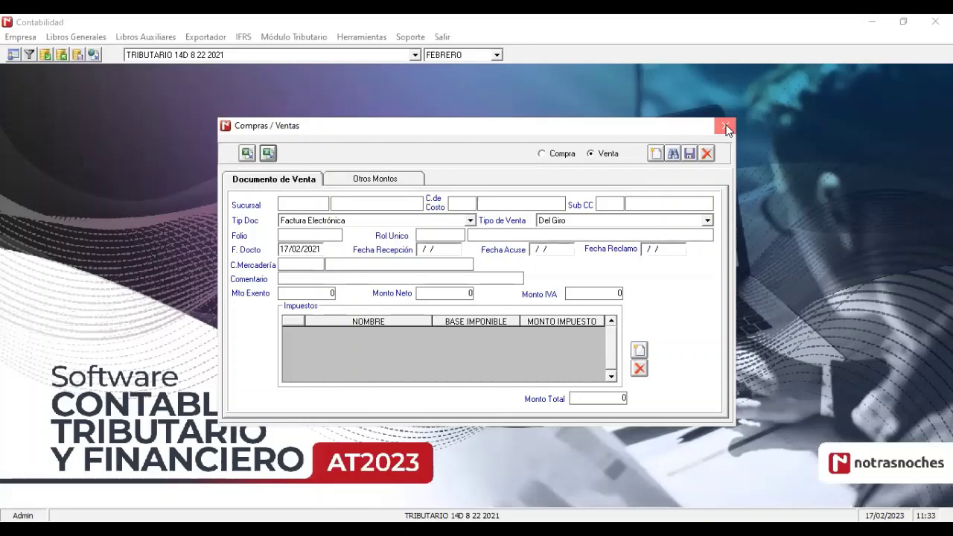
left_click(726, 128)
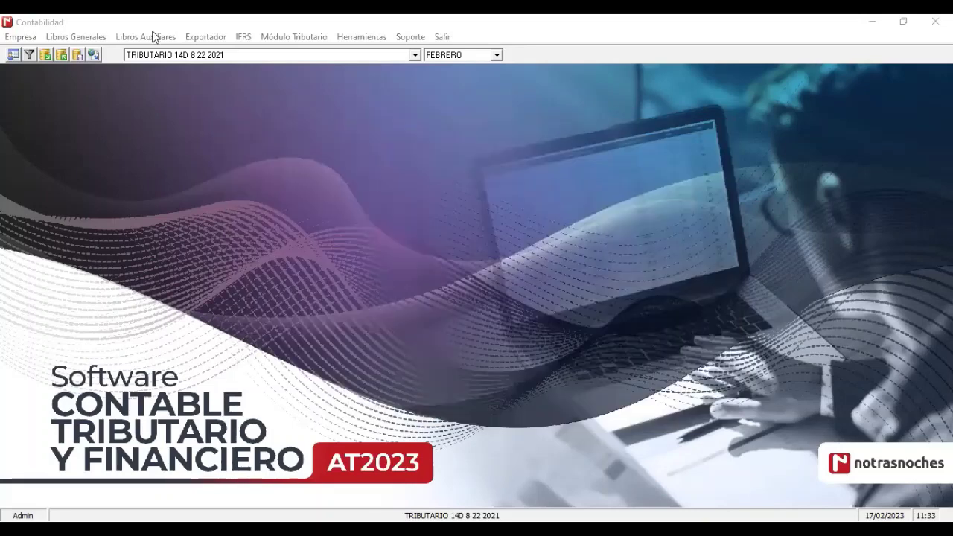
- Display the Libro de Compras for the month of Enero
left_click(152, 37)
left_click(194, 87)
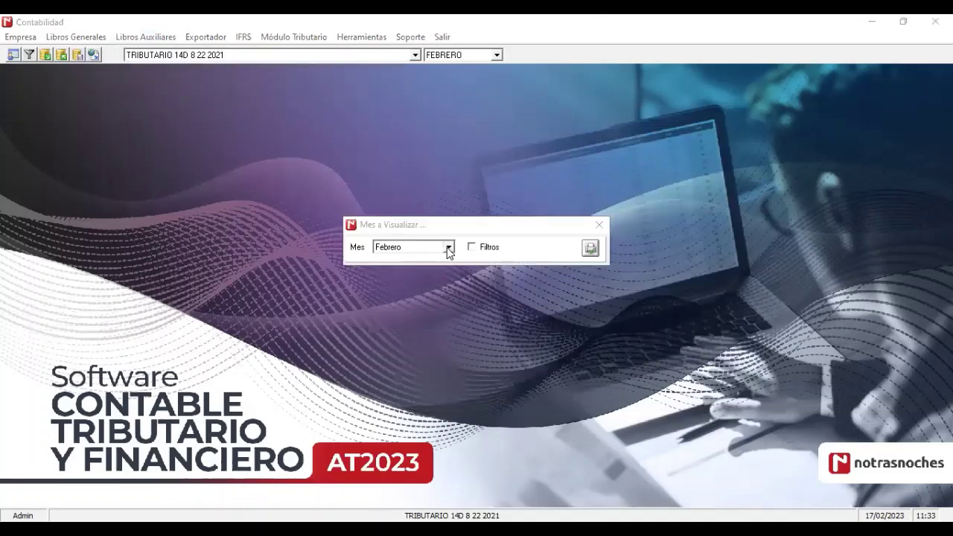
left_click(407, 246)
left_click(407, 259)
left_click(589, 249)
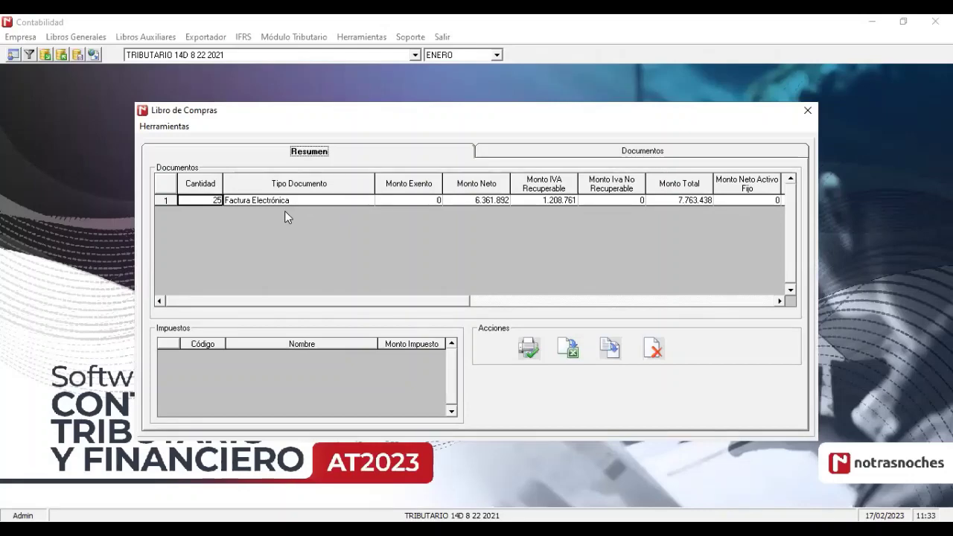
- Centralize the Enero purchases into voucher number 34 and close the purchase book
left_click(613, 354)
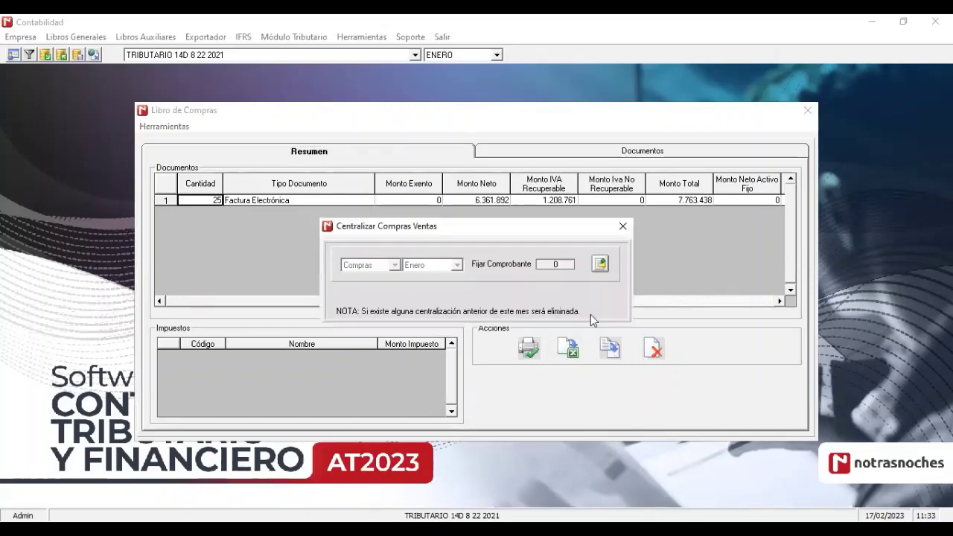
left_click(560, 264)
type("34")
left_click(599, 263)
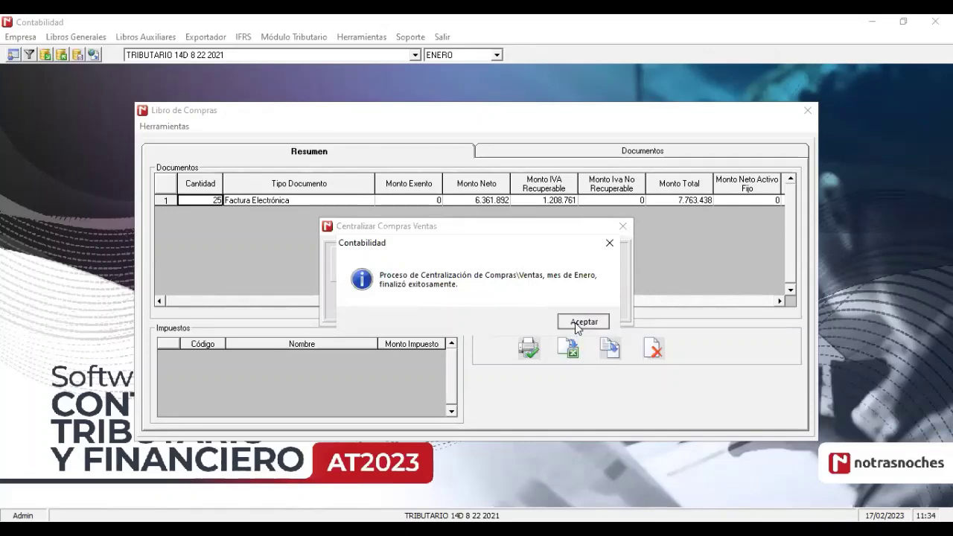
left_click(576, 326)
left_click(631, 225)
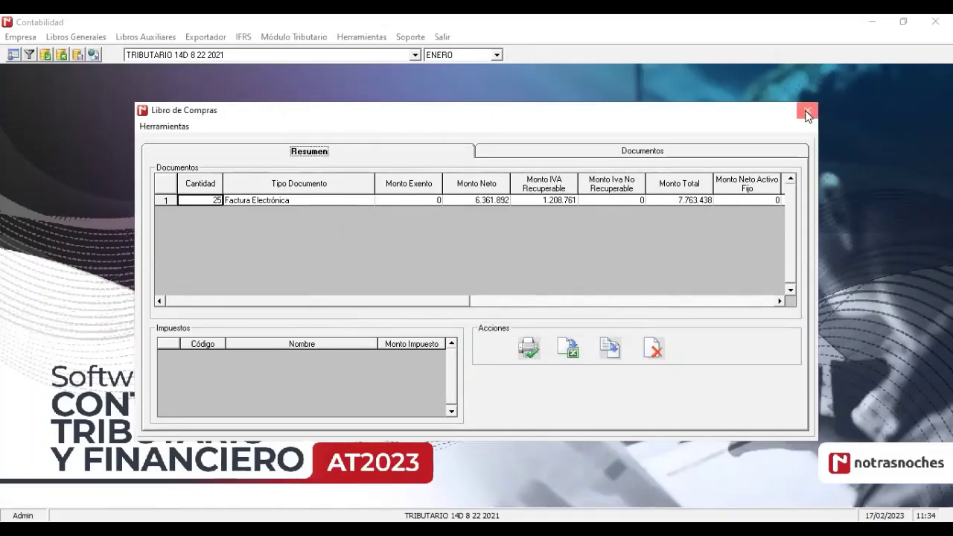
left_click(807, 113)
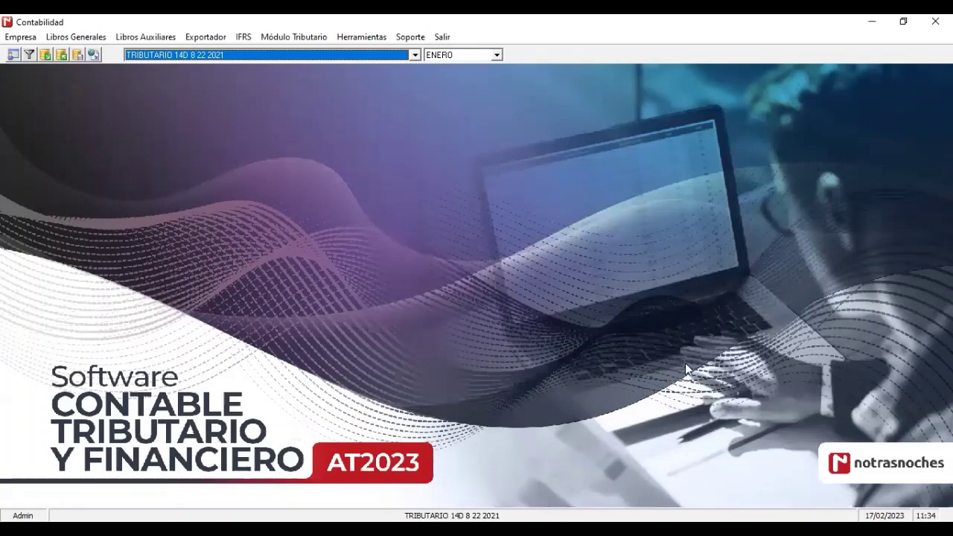
- Open the mass document payment tool for purchases and set its month to Enero
left_click(362, 39)
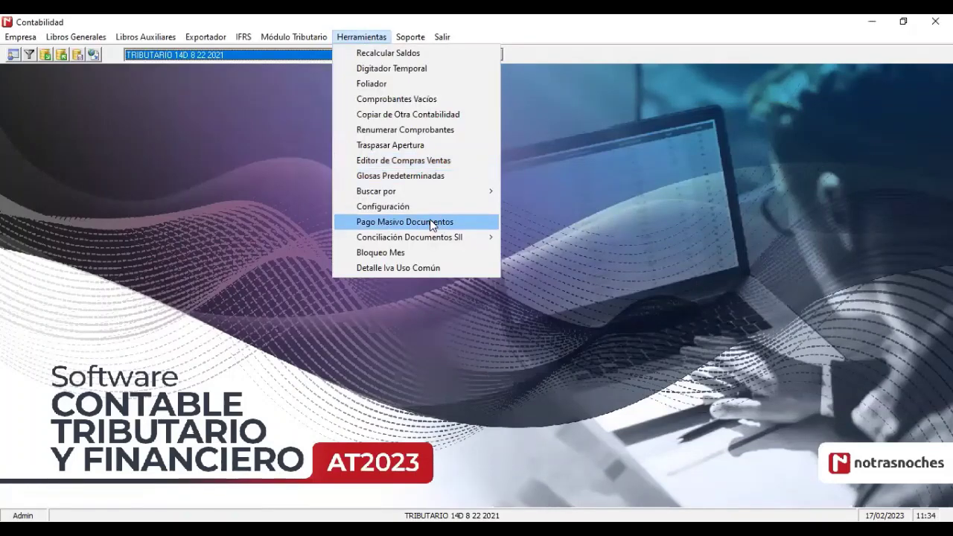
left_click(430, 222)
left_click(259, 161)
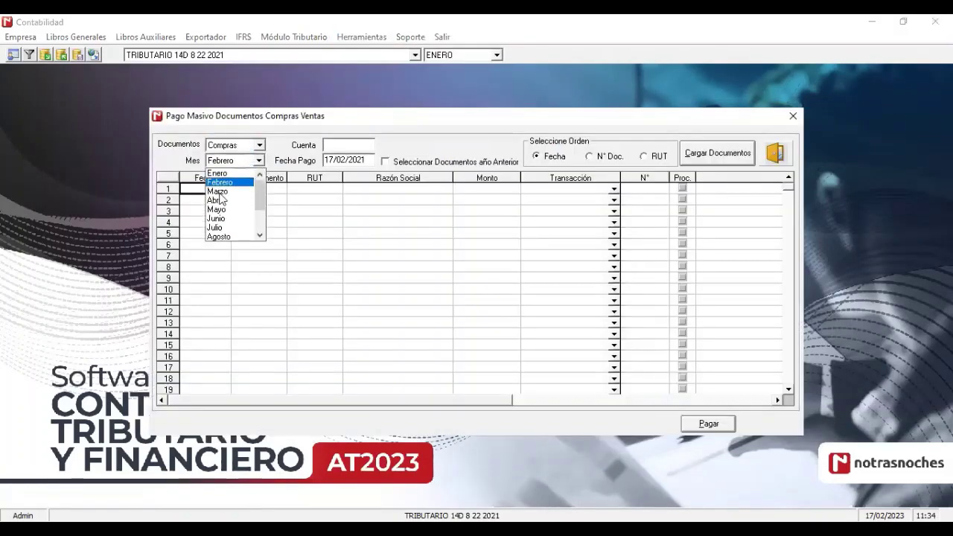
left_click(218, 173)
- Set the payment account to 1101001 (CAJA) and the payment date to 31/01/2021, and load the January documents
left_click(342, 147)
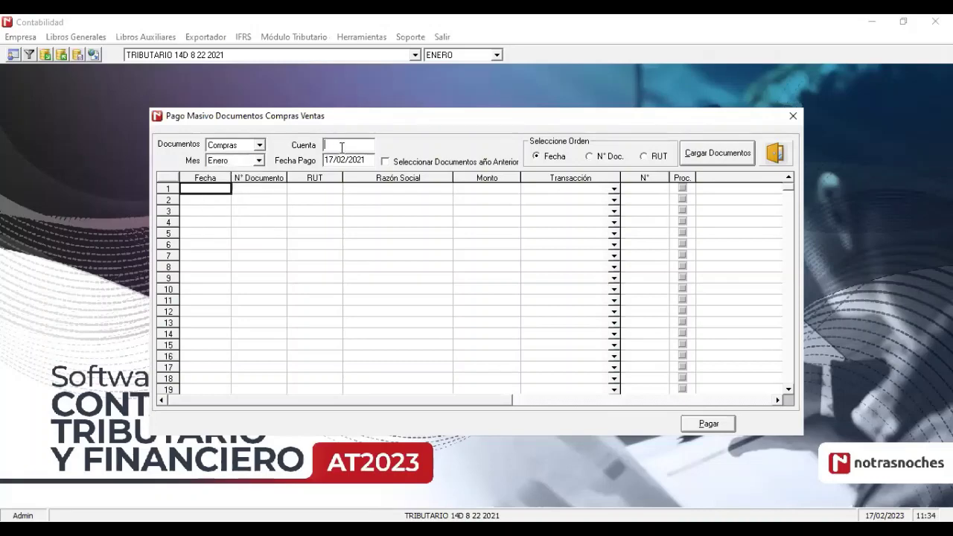
type("1101001")
key("Tab")
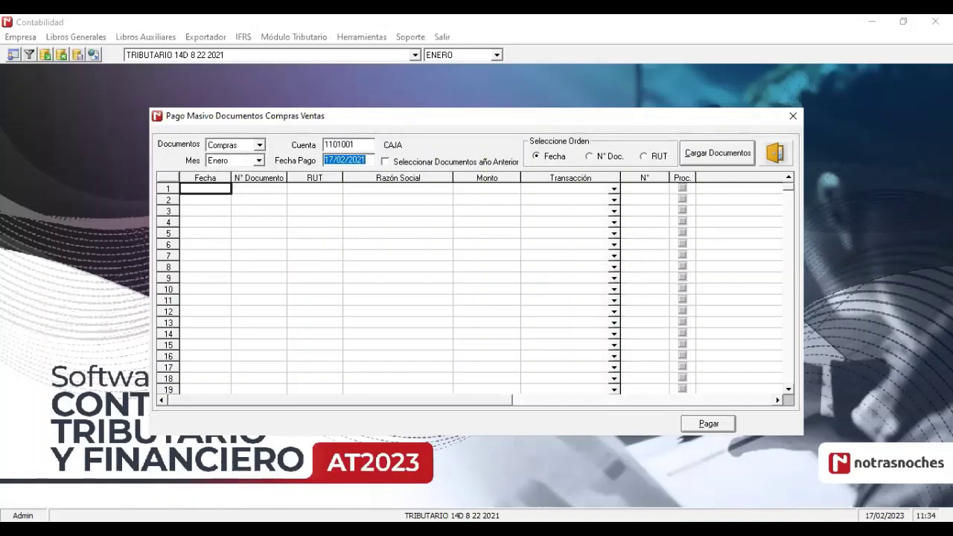
type("31")
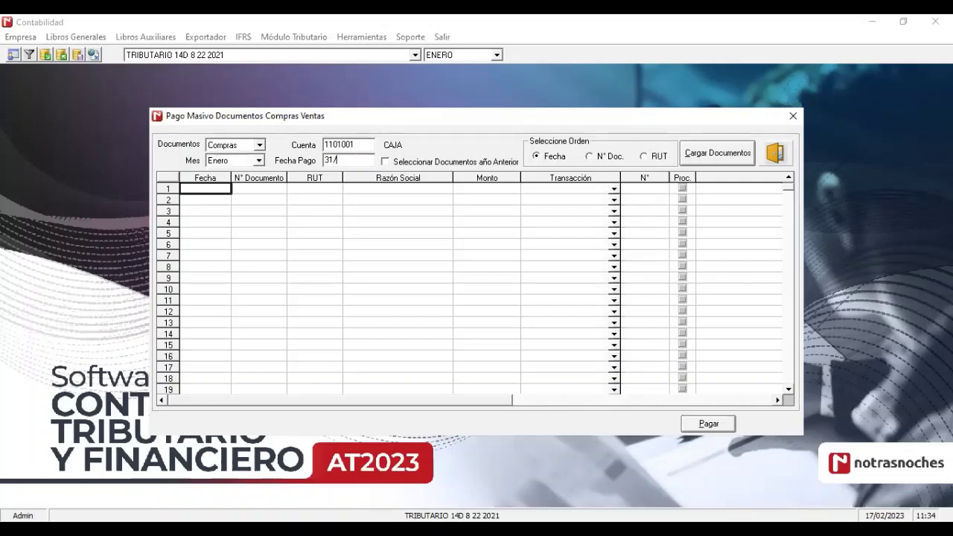
type("/01/82021")
left_click(717, 154)
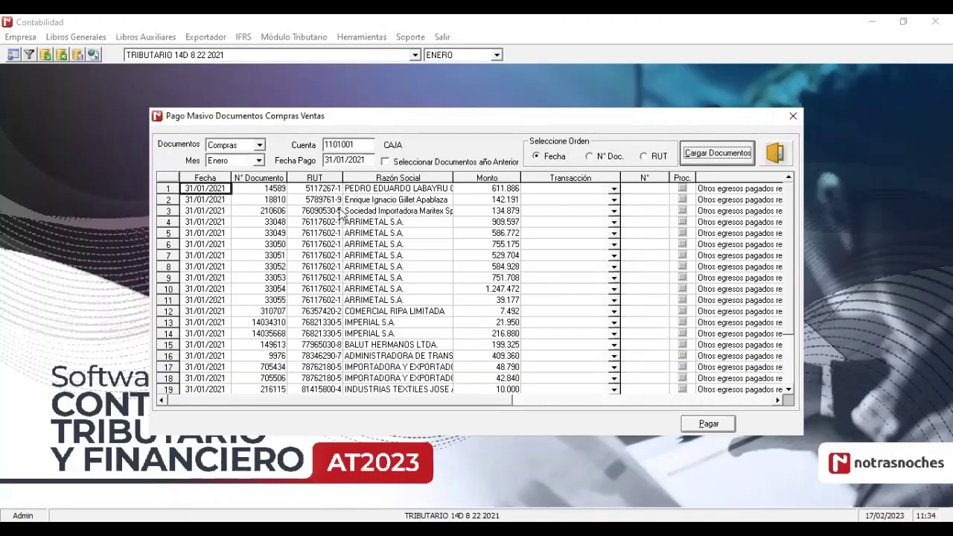
- Review the loaded January purchase documents and their amounts
scroll(201, 253, "down", 2)
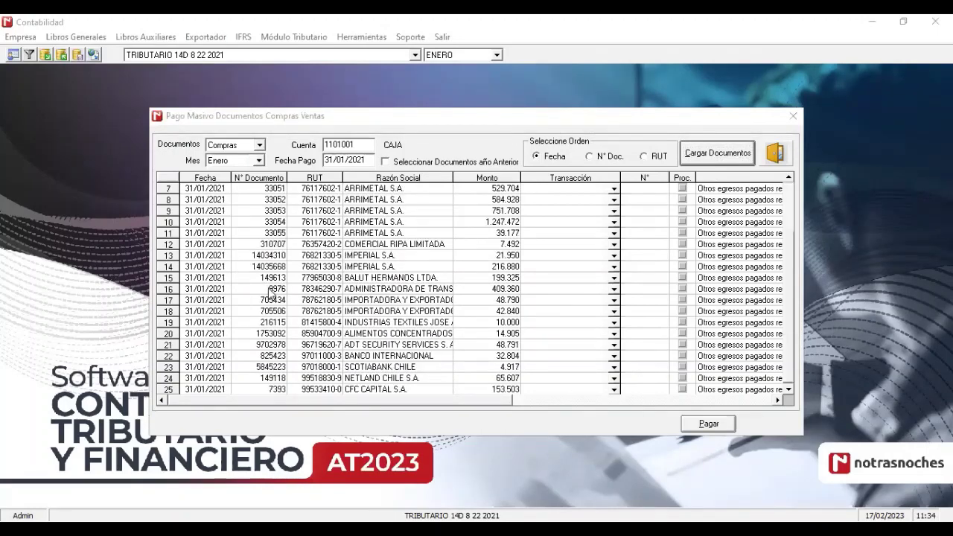
left_click_drag(169, 389, 193, 148)
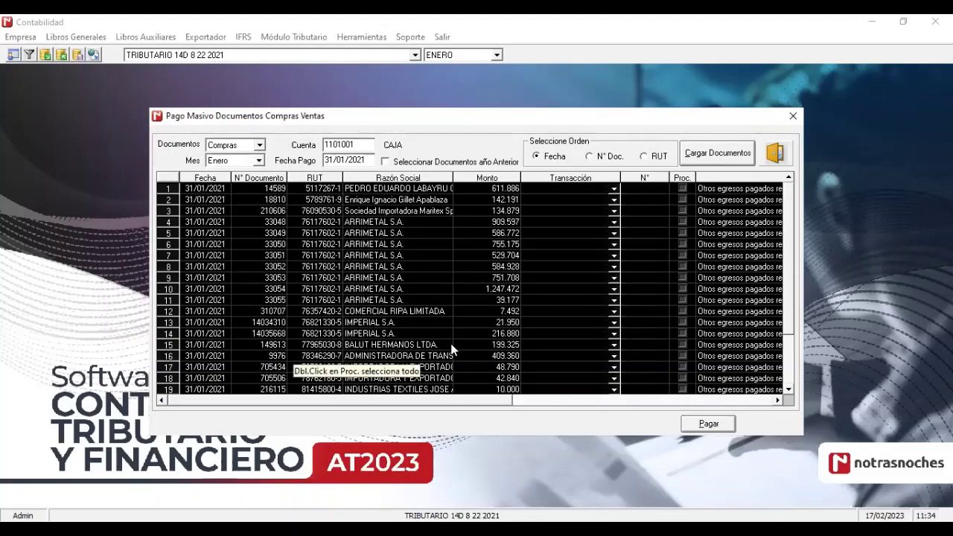
left_click(555, 311)
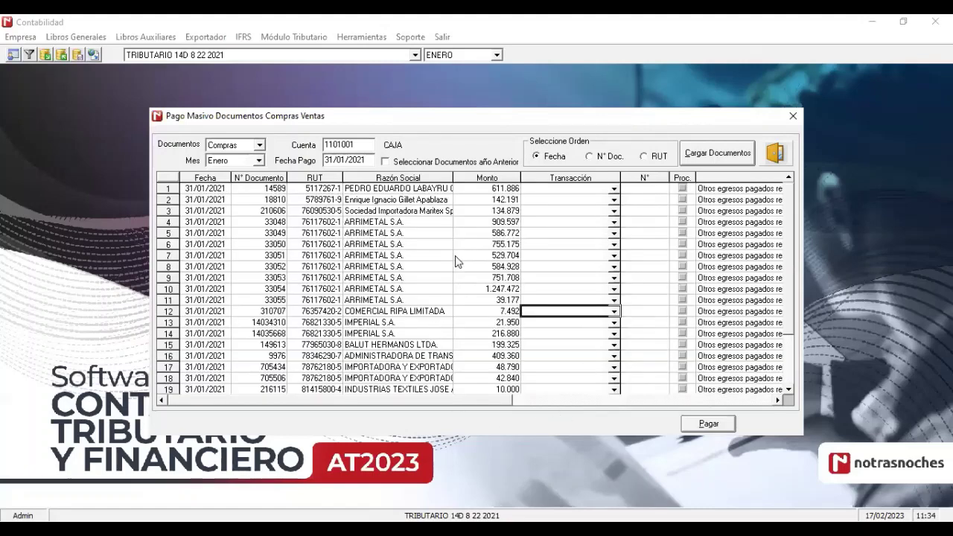
left_click(492, 190)
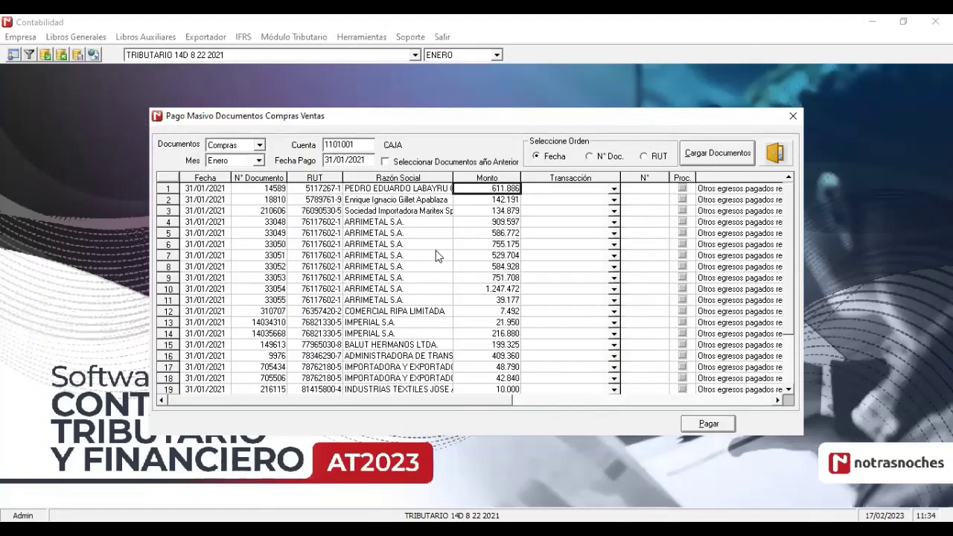
left_click(502, 200)
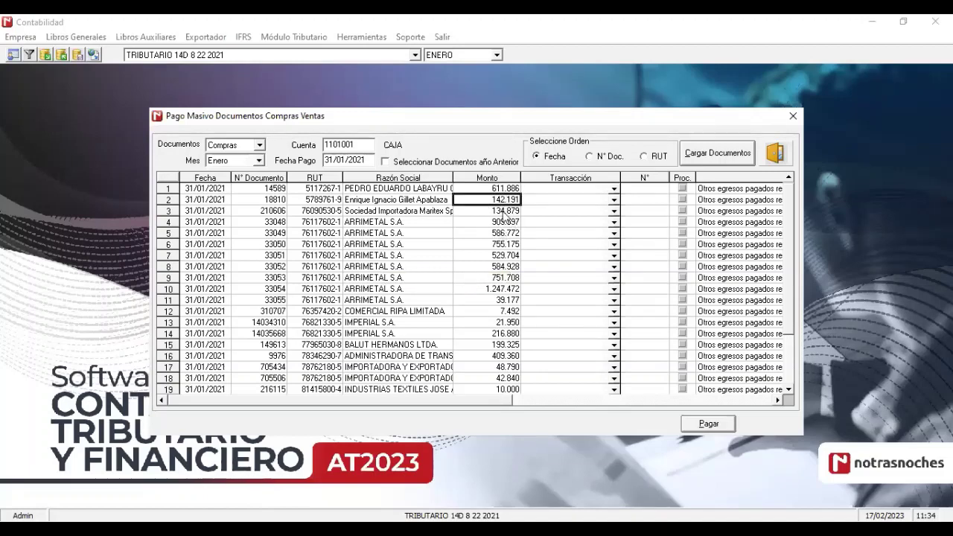
left_click(505, 233)
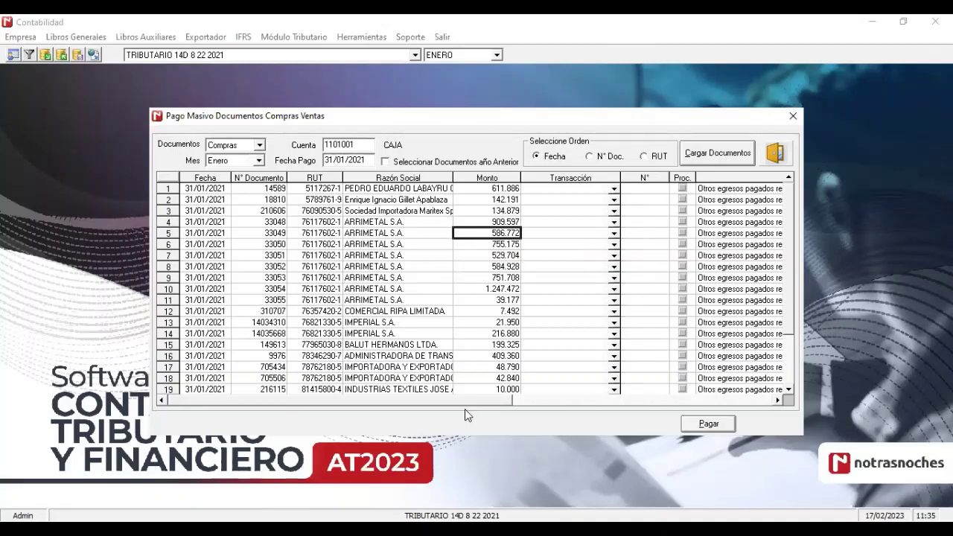
- Examine the Item de la RLI assigned to each document and compare it with the suppliers' names
left_click_drag(477, 402, 730, 407)
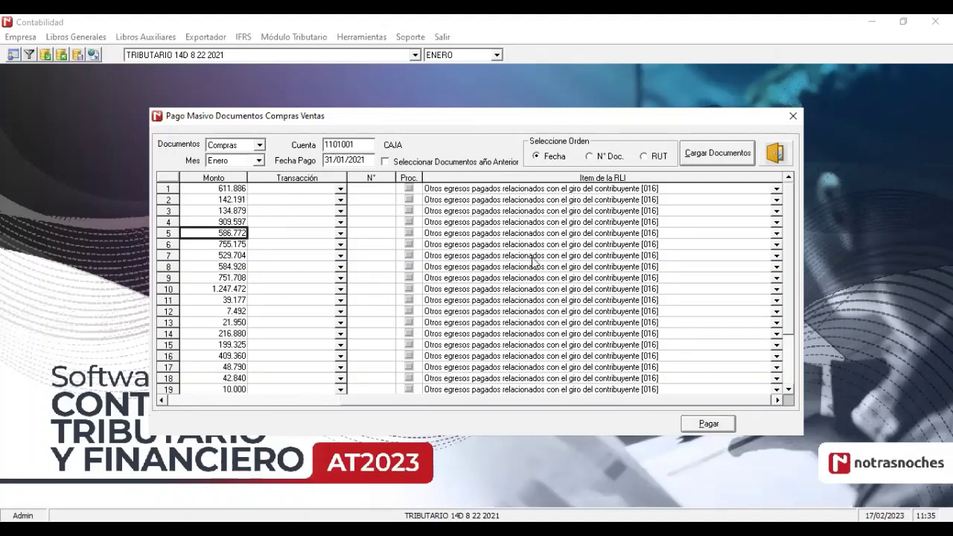
left_click(641, 178)
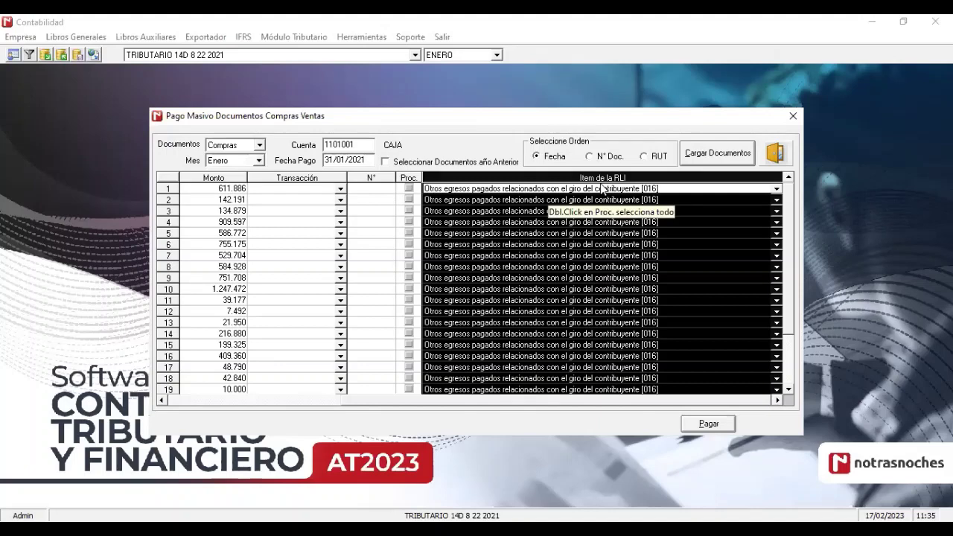
left_click(554, 332)
left_click_drag(483, 405, 264, 403)
left_click(337, 191)
left_click(349, 189)
left_click(379, 222)
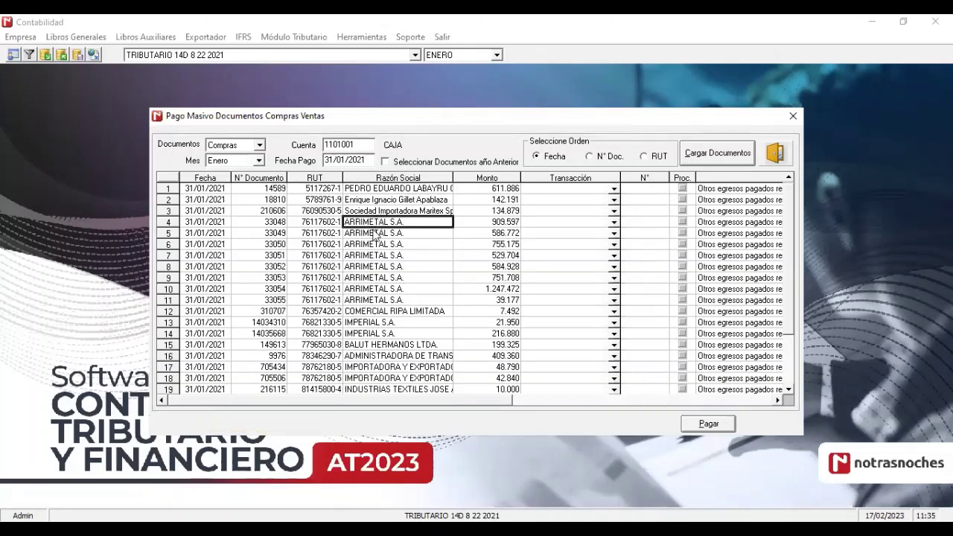
- Set the first document's RLI item to "Egresos necesarios para generar los ingresos percibidos del giro (compra de bienes del activo realizable)" and mark it for processing
left_click(515, 402)
left_click(627, 192)
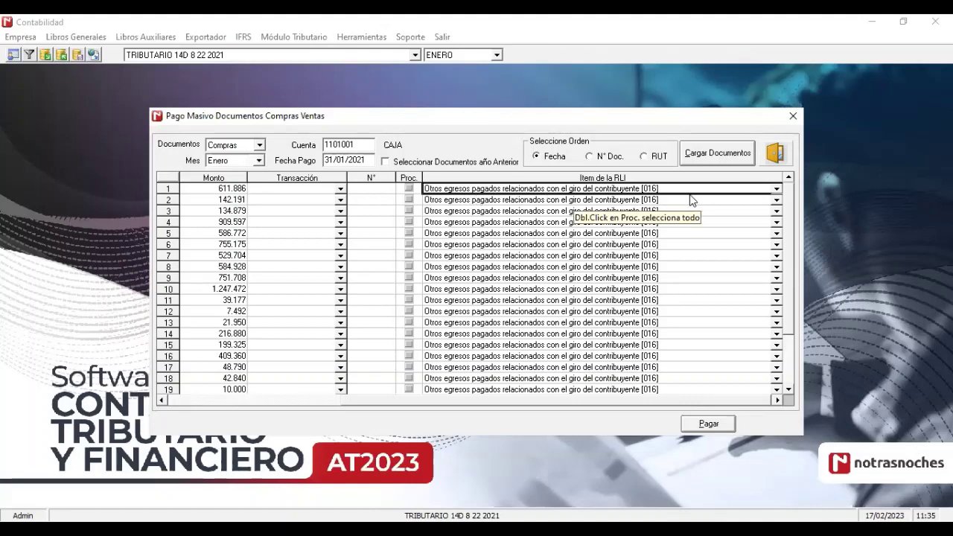
left_click(776, 191)
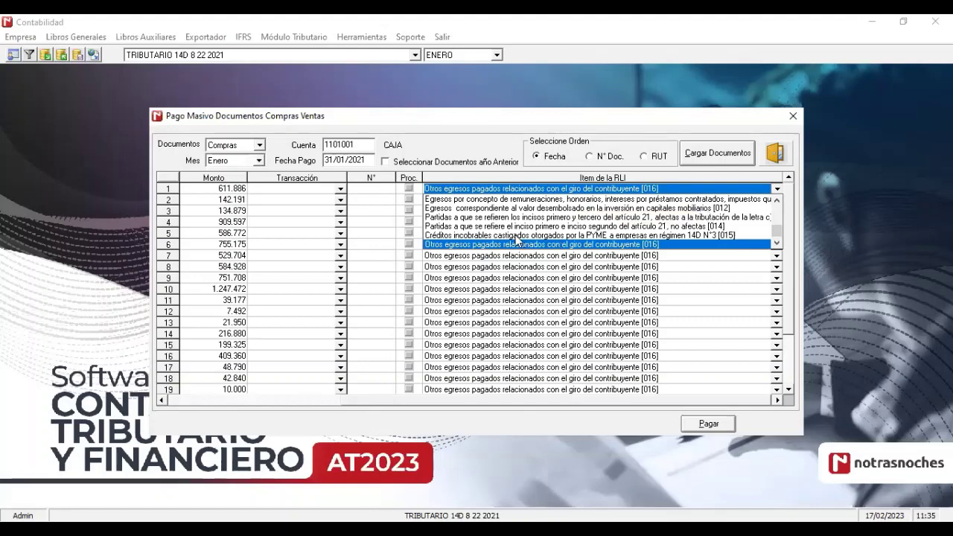
left_click(776, 201)
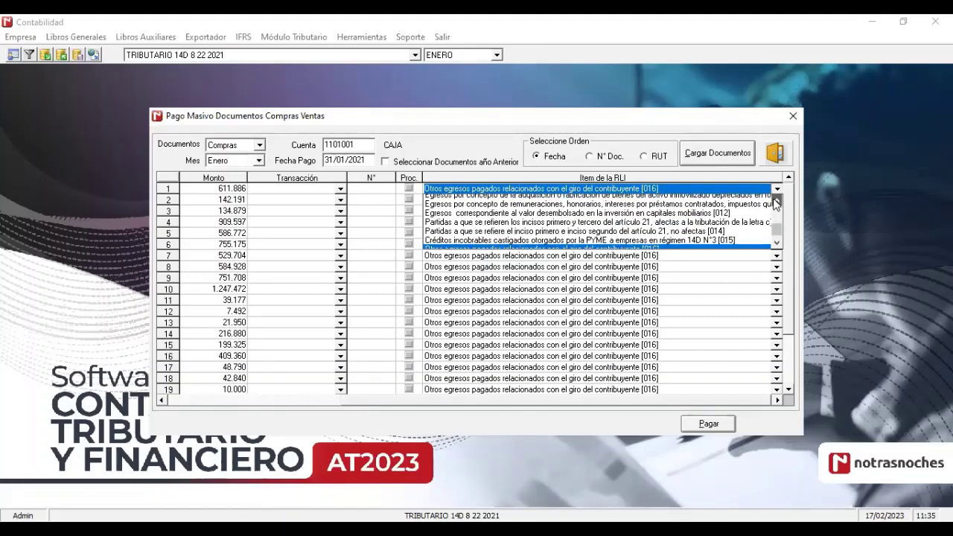
left_click(776, 203)
left_click(776, 203)
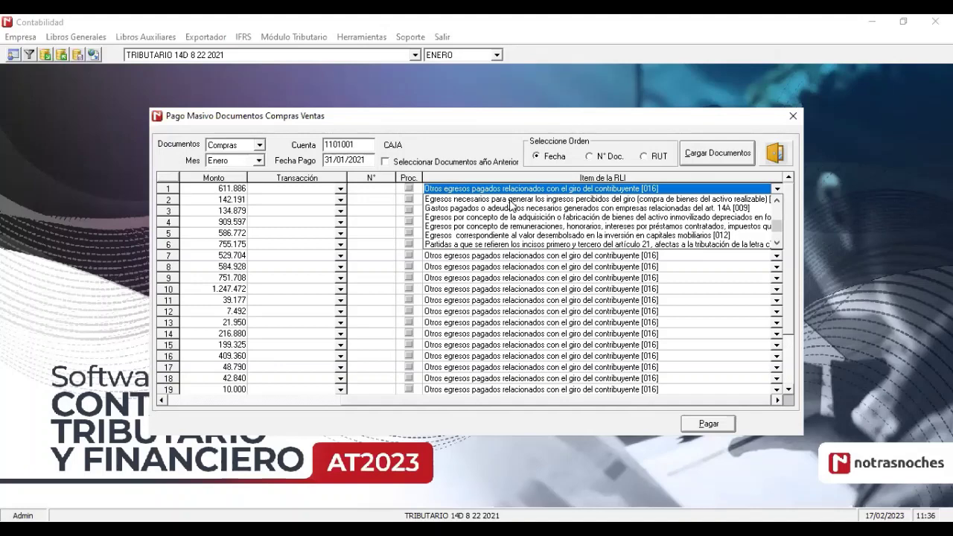
left_click(777, 199)
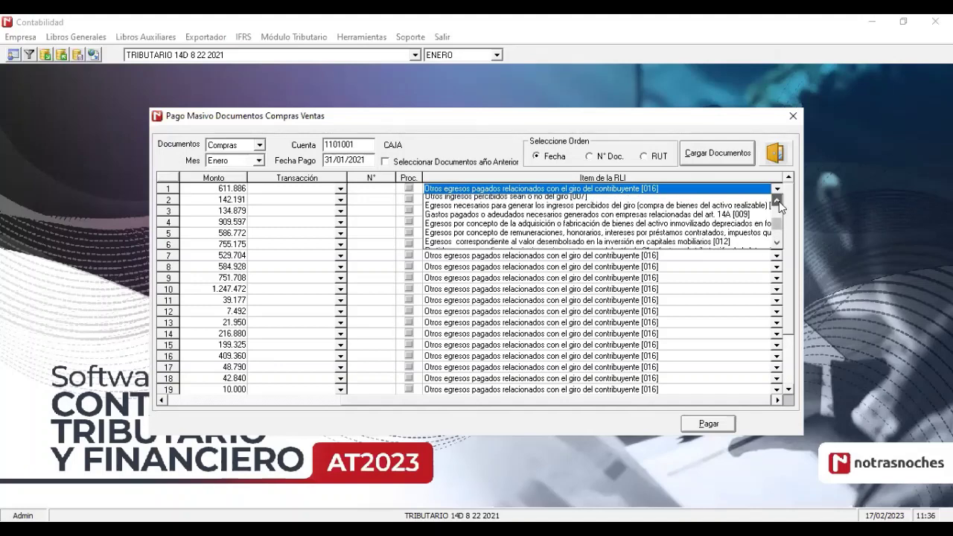
left_click(560, 208)
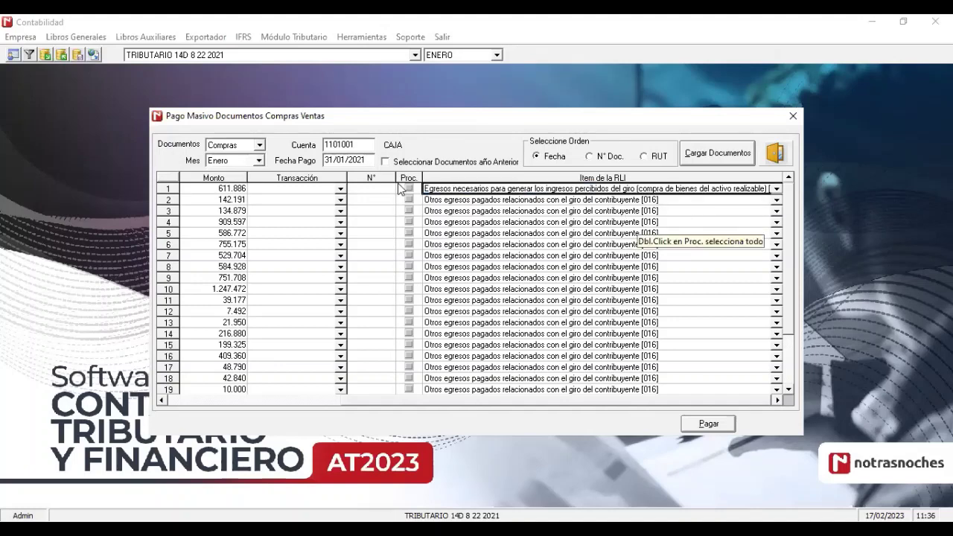
left_click(408, 187)
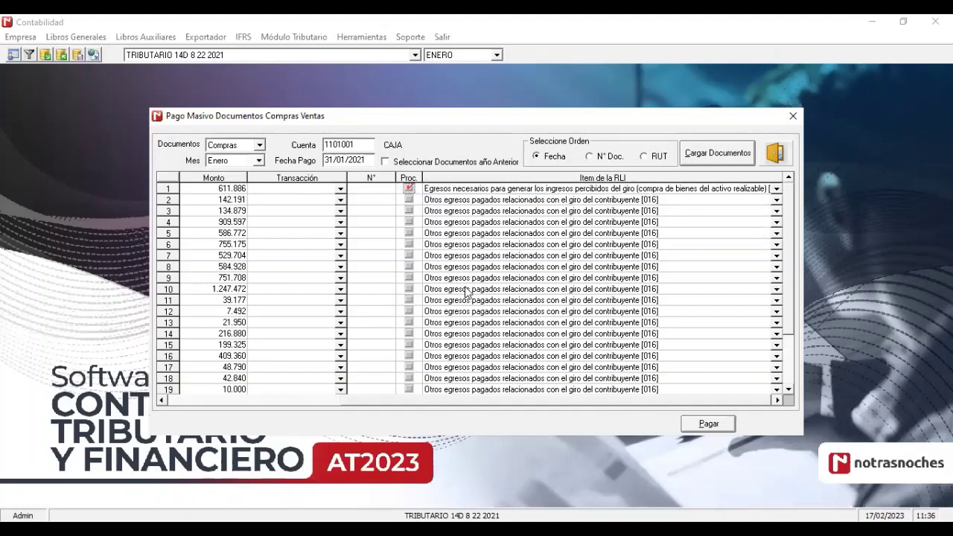
- Browse the RLI item options available for the second document, leaving its current choice in place
left_click(776, 200)
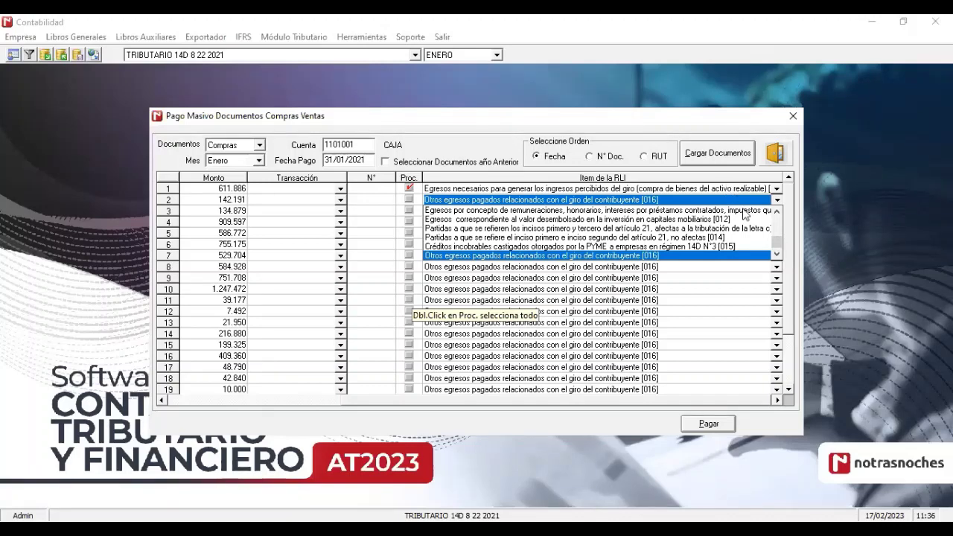
scroll(585, 220, "up", 5)
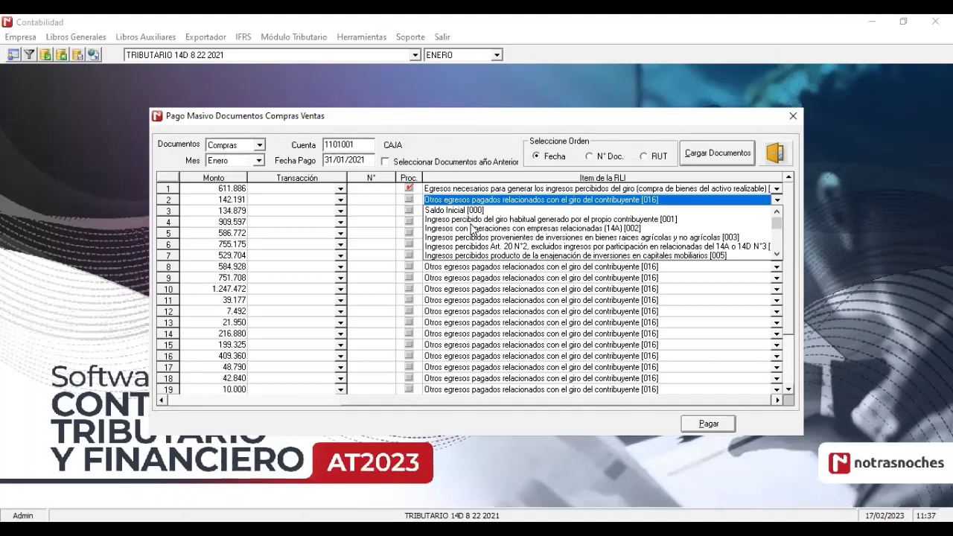
left_click(442, 161)
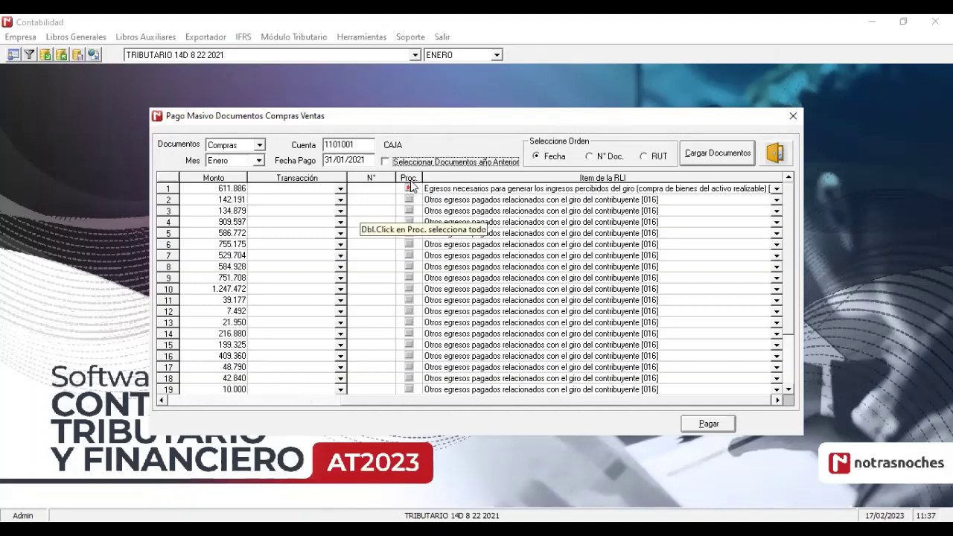
- Mark documents 2 to 8 for processing one by one
left_click(410, 200)
left_click(409, 211)
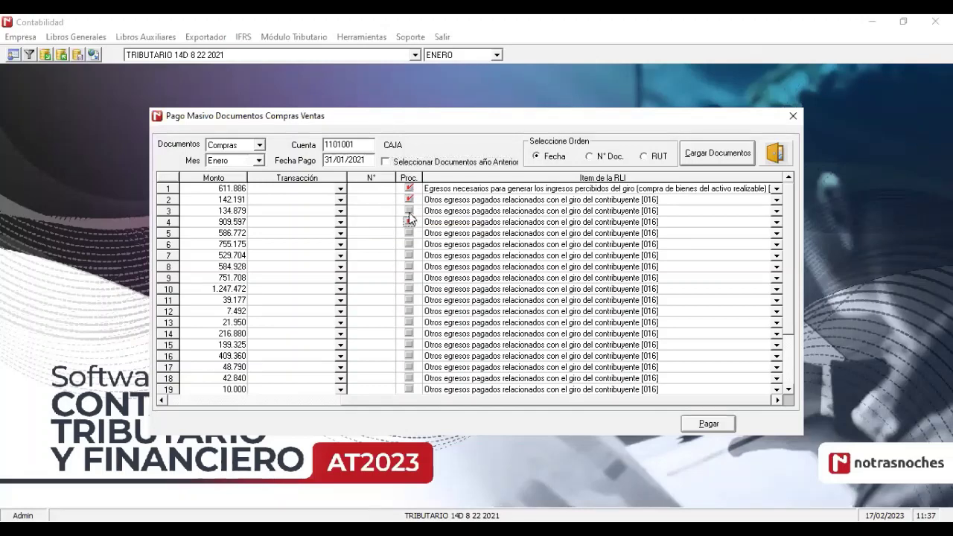
left_click(409, 222)
left_click(409, 233)
left_click(409, 244)
left_click(408, 255)
left_click(409, 266)
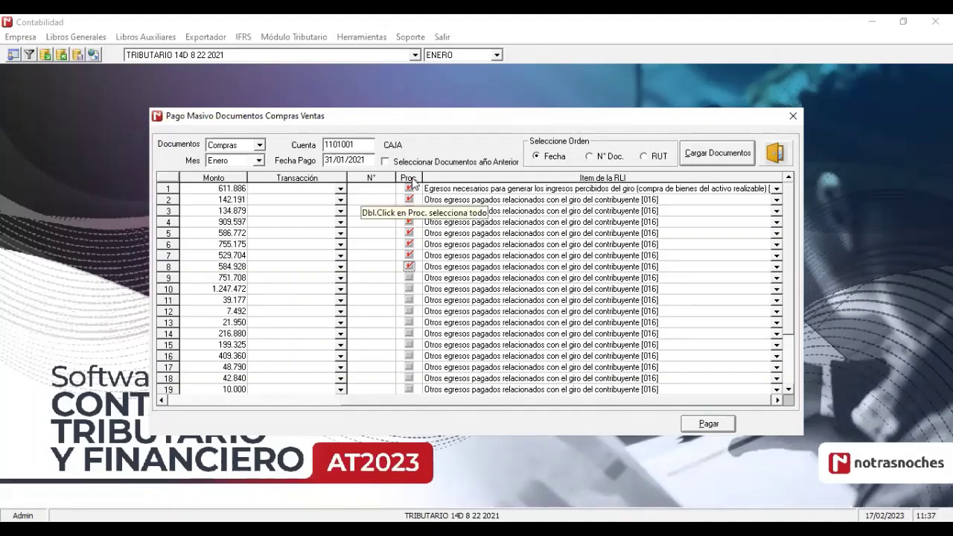
- Clear the individual processing marks from the first eight documents
double_click(413, 180)
double_click(411, 181)
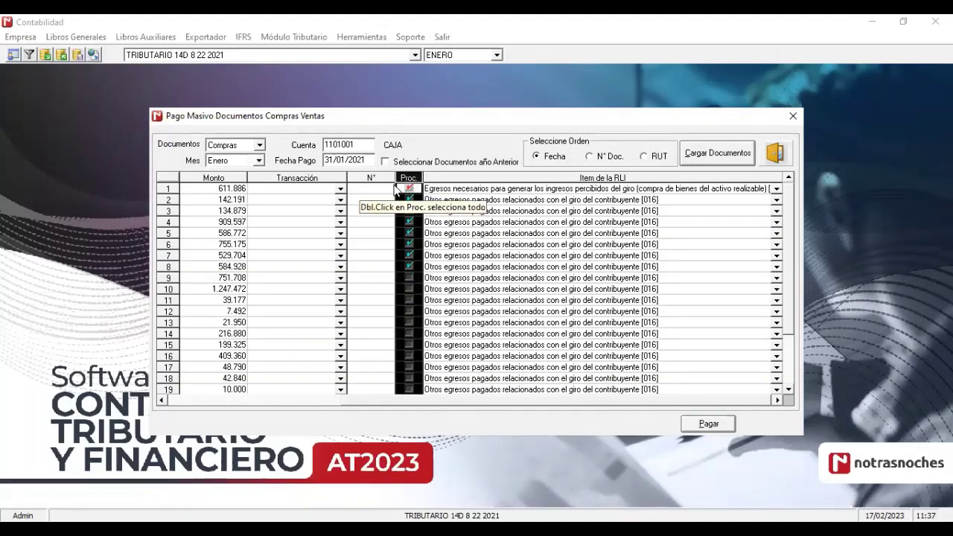
left_click(410, 189)
left_click(409, 201)
left_click(409, 211)
left_click(410, 222)
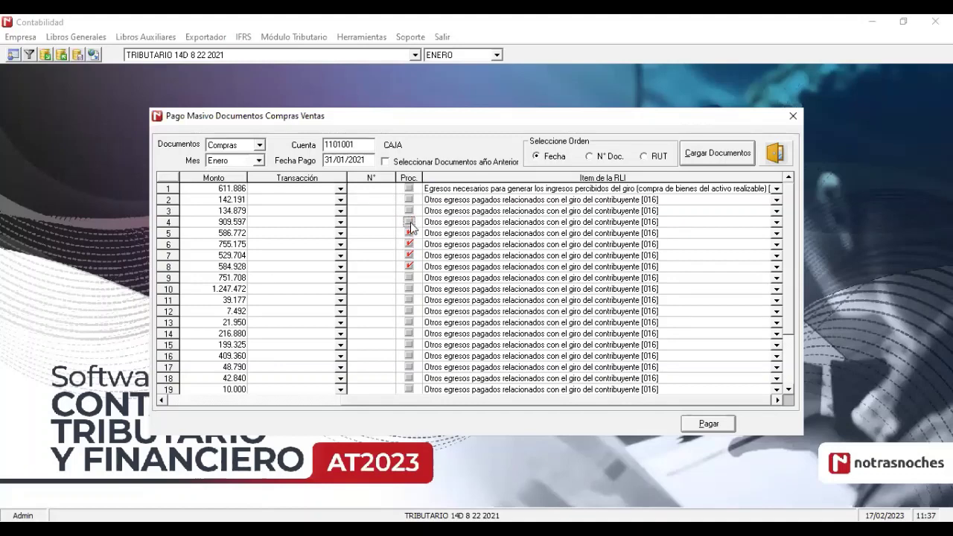
left_click(409, 244)
left_click(408, 255)
left_click(409, 266)
- Mark all loaded documents for processing at once and pay them, closing the mass payment window
double_click(411, 177)
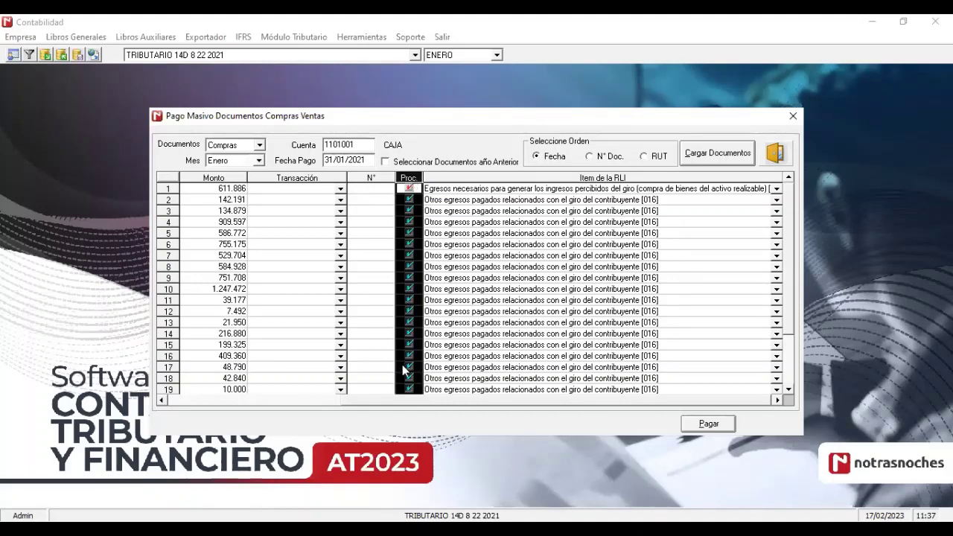
scroll(418, 329, "down", 2)
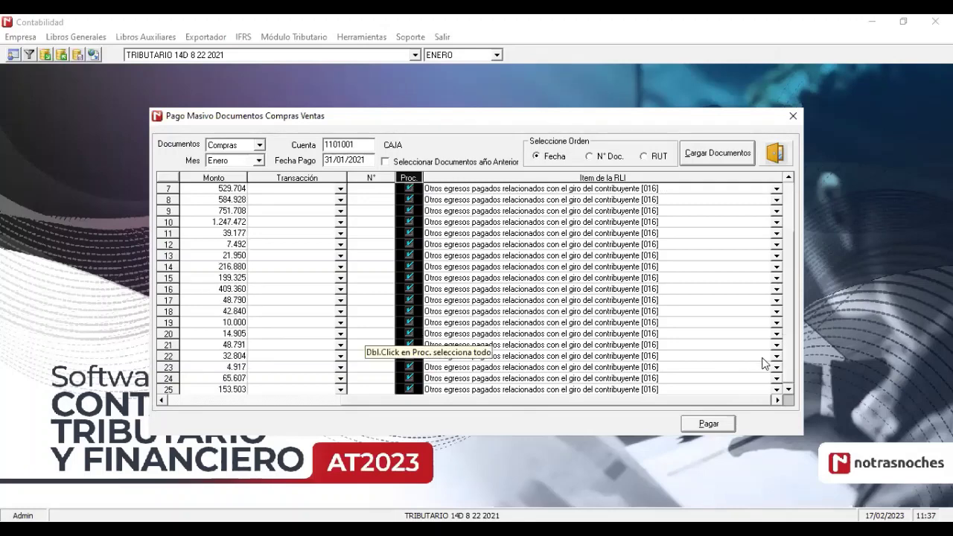
scroll(480, 329, "up", 2)
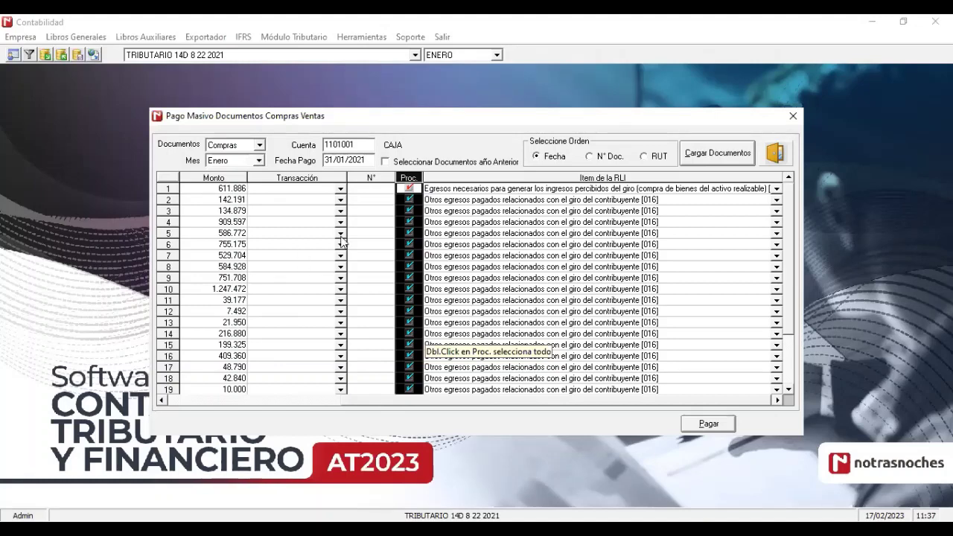
left_click(710, 425)
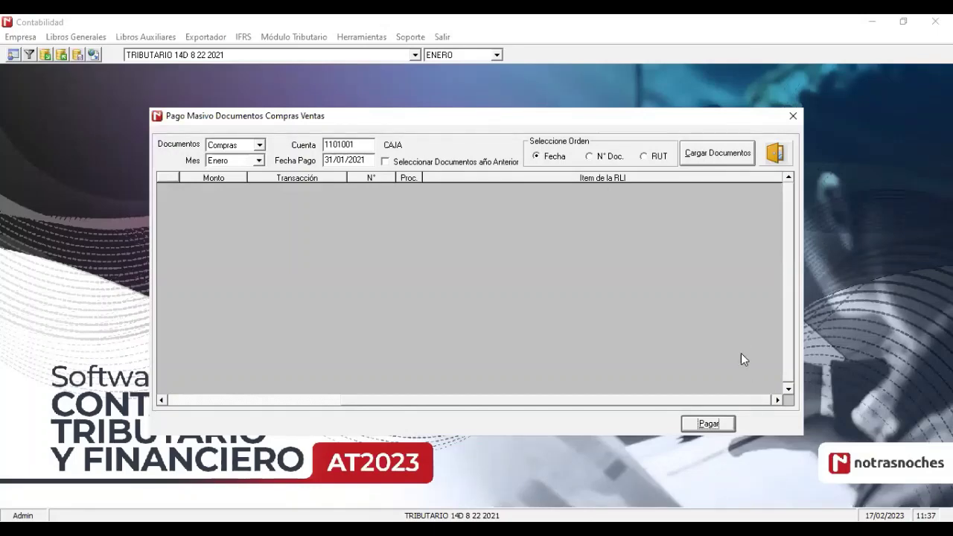
left_click(777, 155)
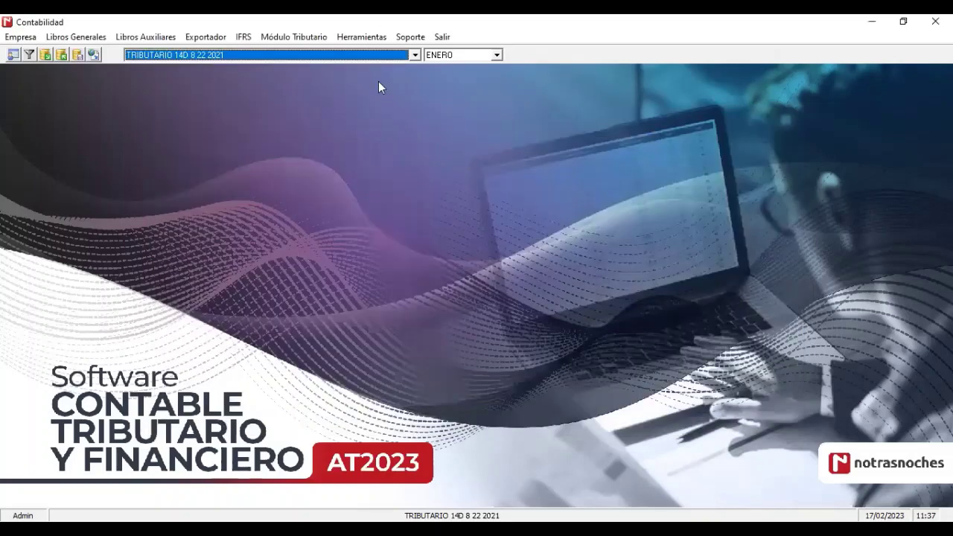
- Look through the accounting voucher list for the supplier payments generated on 31-01, leaving voucher entry without loading any
left_click(13, 55)
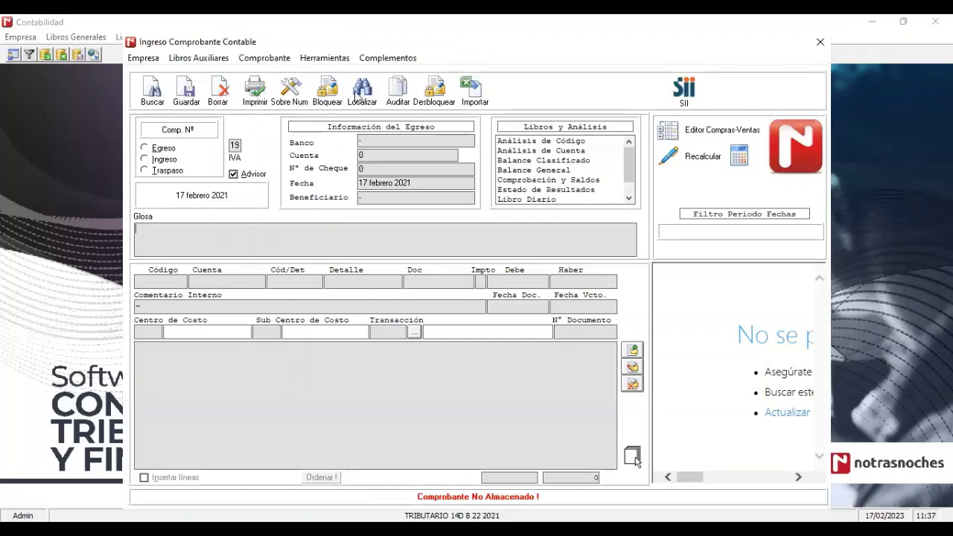
left_click(632, 456)
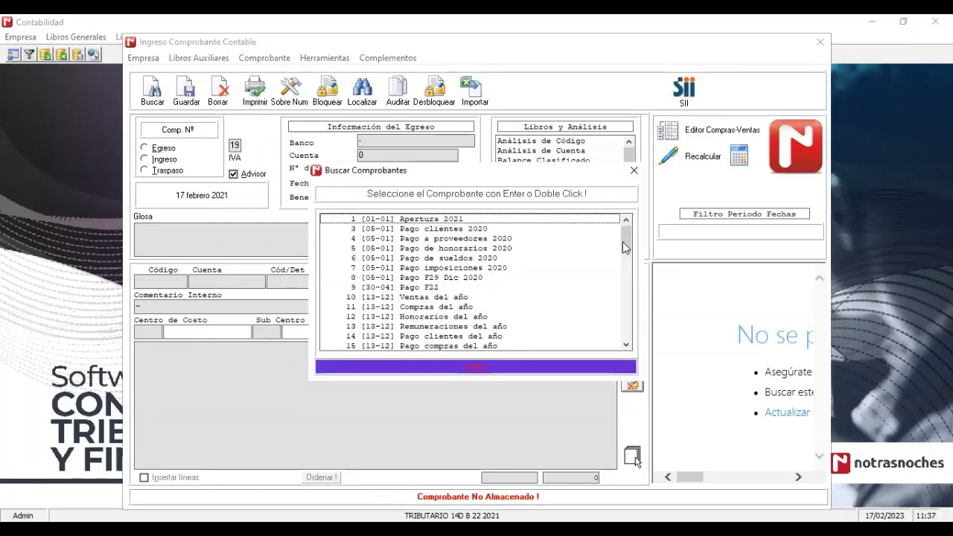
scroll(454, 261, "down", 15)
left_click(452, 268)
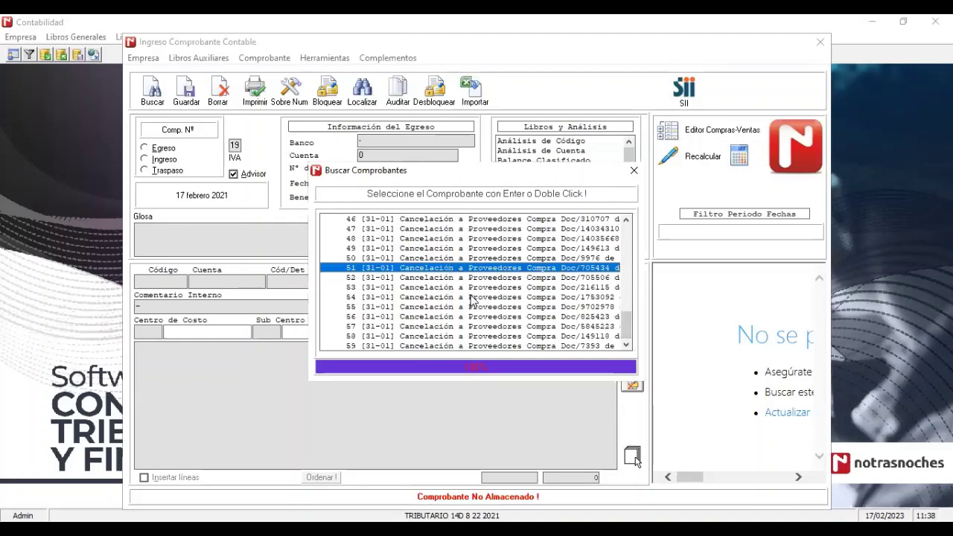
left_click(634, 172)
left_click(820, 42)
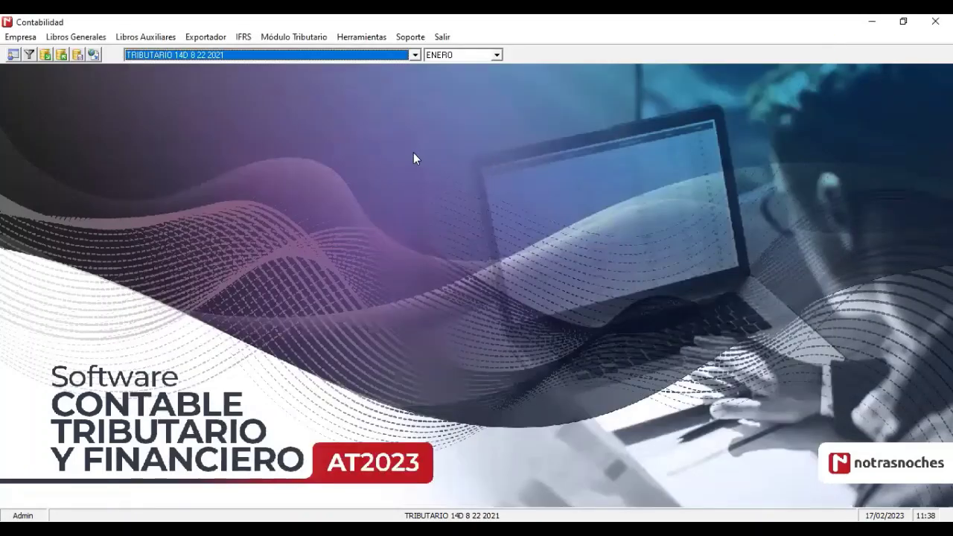
- Open the Pro Pyme income and expense register and show the detail of the electronic invoice in row 11
left_click(313, 39)
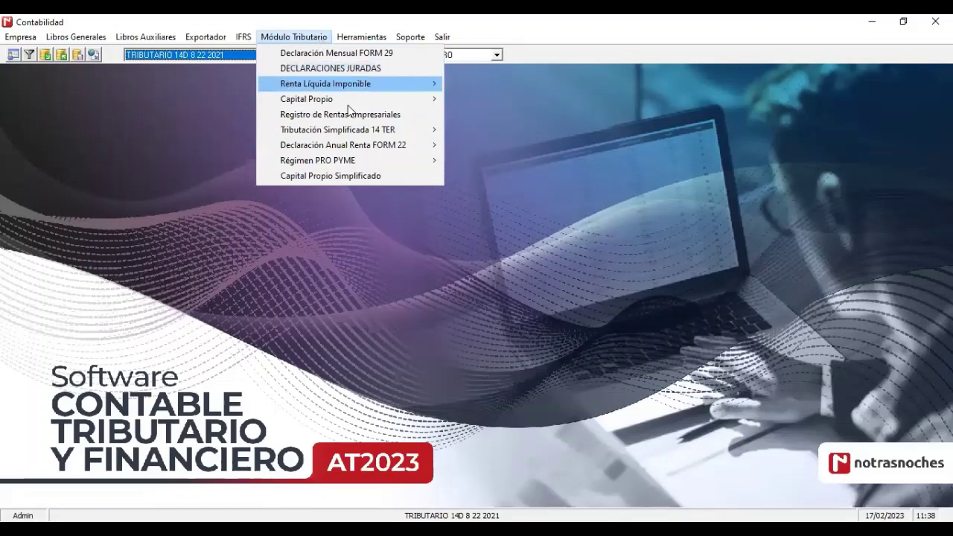
mouse_move(356, 160)
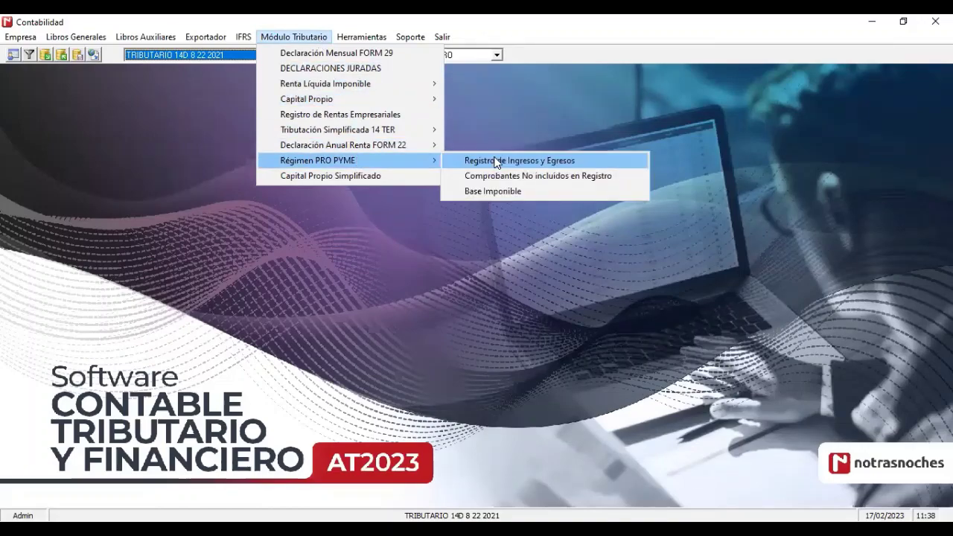
left_click(494, 160)
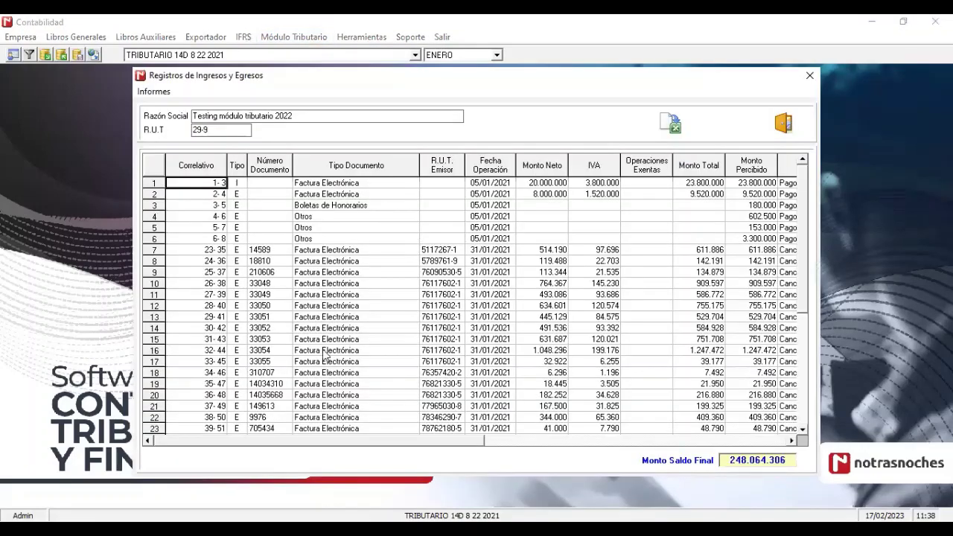
left_click(355, 294)
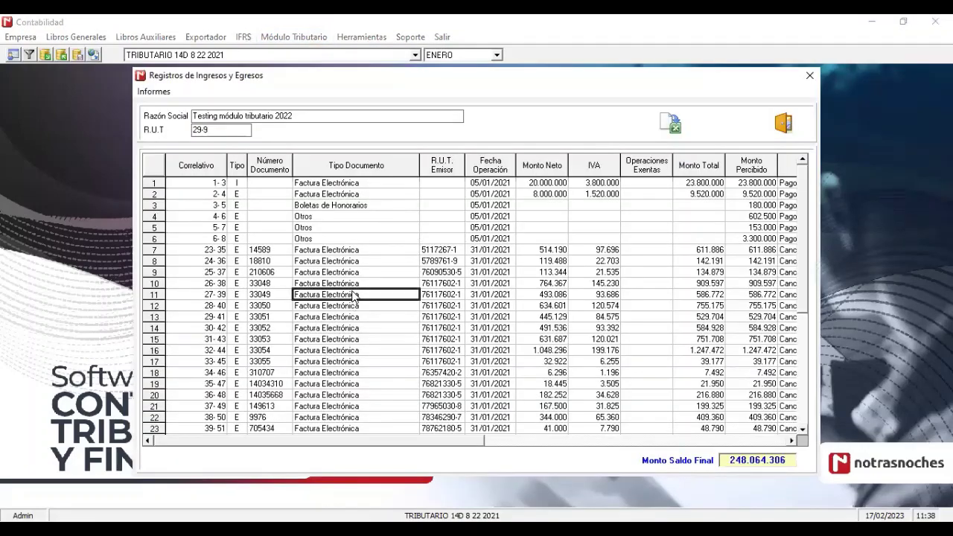
scroll(358, 266, "down", 2)
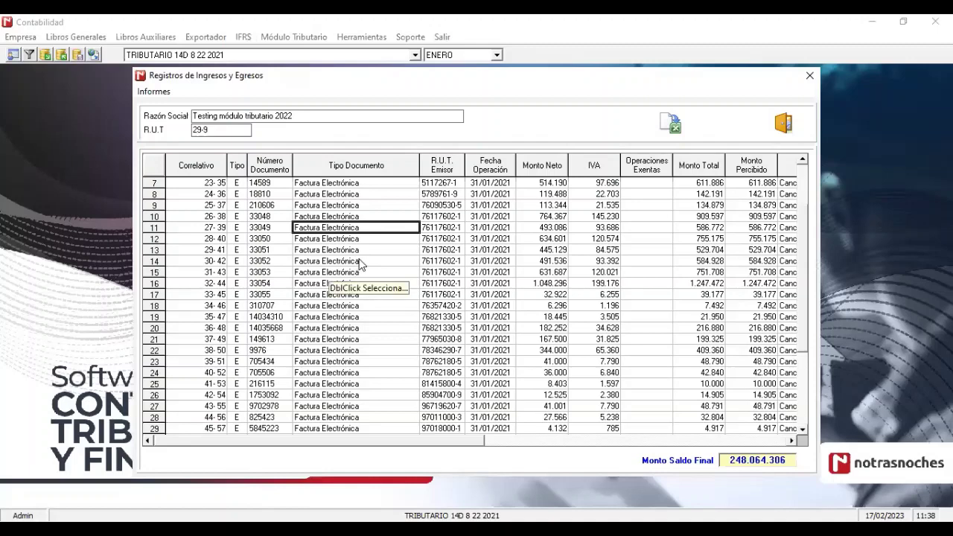
double_click(335, 232)
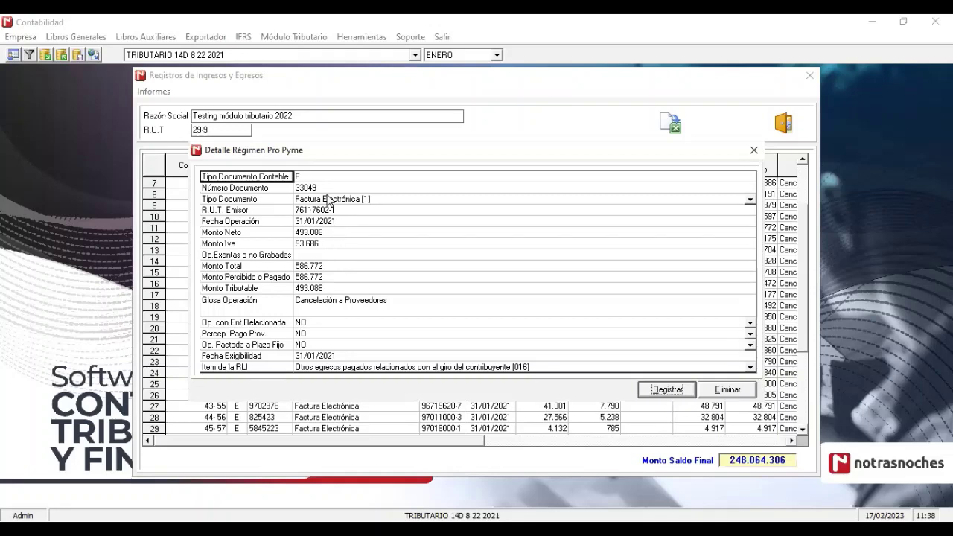
- Review the invoice's document type, dates, net, VAT, total, paid and taxable amounts and RLI item, closing the detail and the register
left_click(329, 200)
left_click(326, 188)
left_click(328, 201)
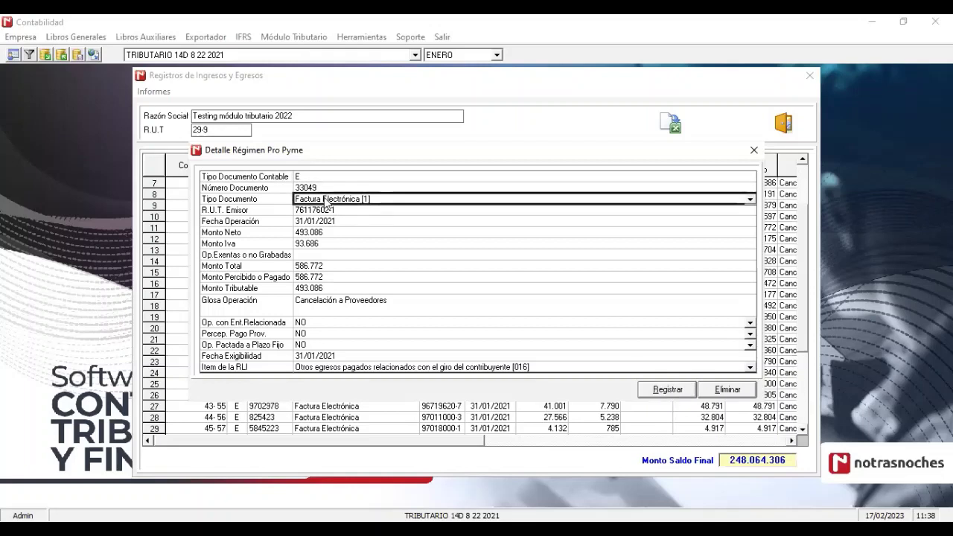
left_click(328, 211)
left_click(325, 221)
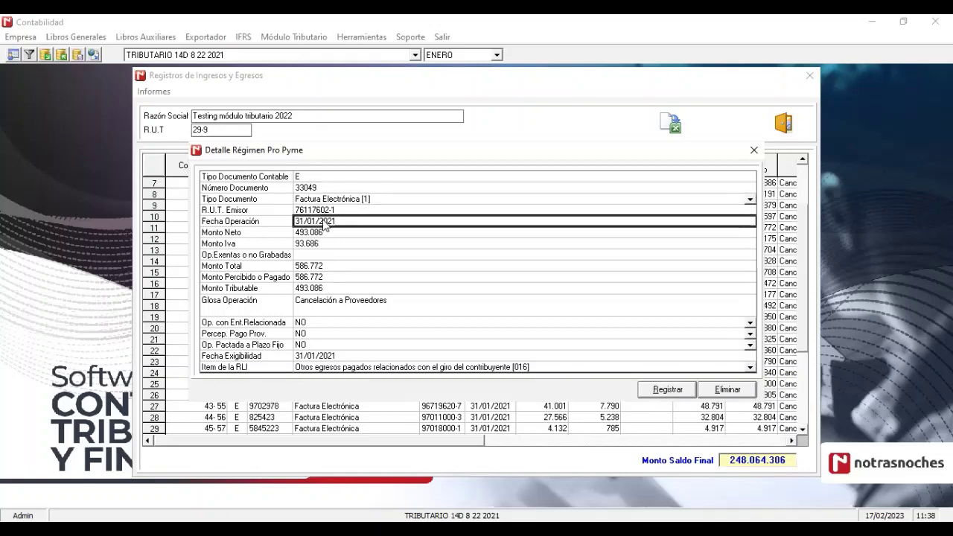
left_click(319, 233)
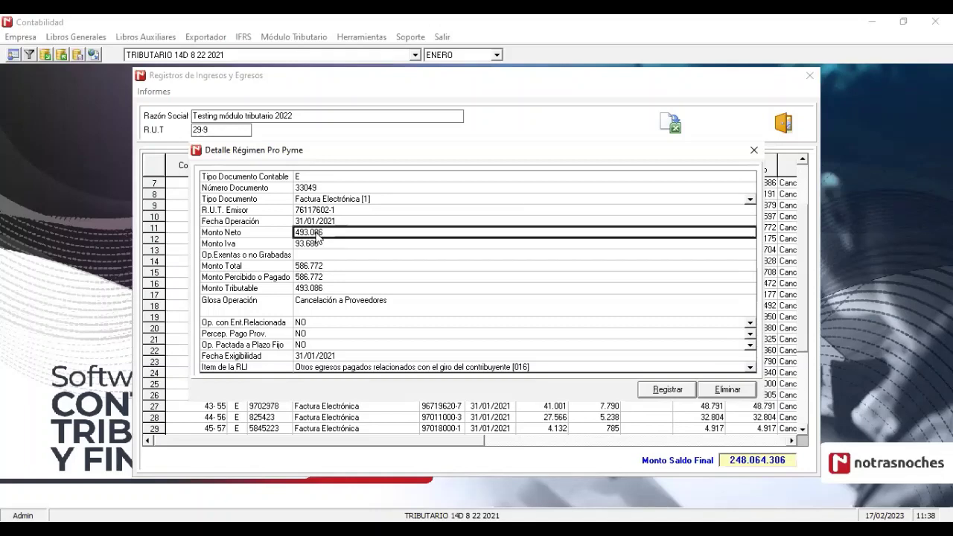
left_click(316, 240)
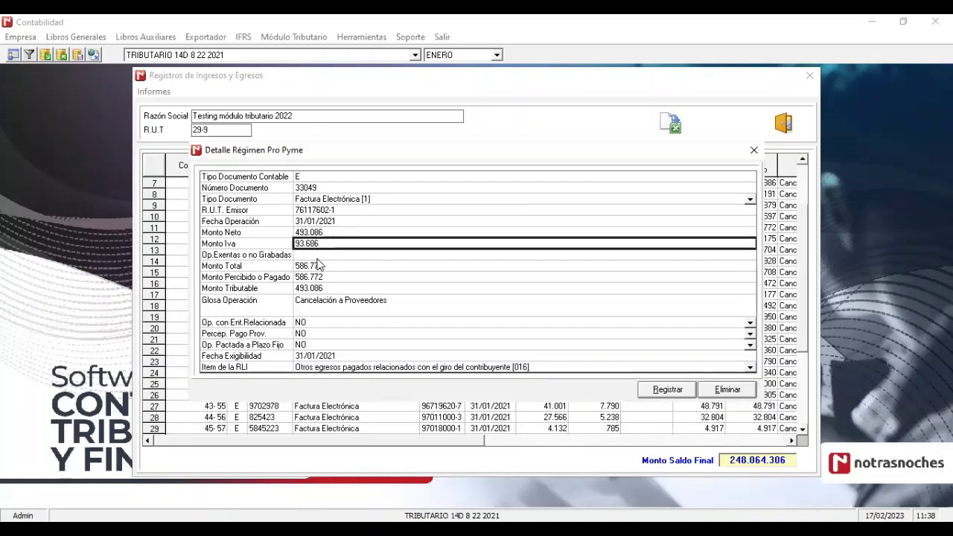
left_click(316, 257)
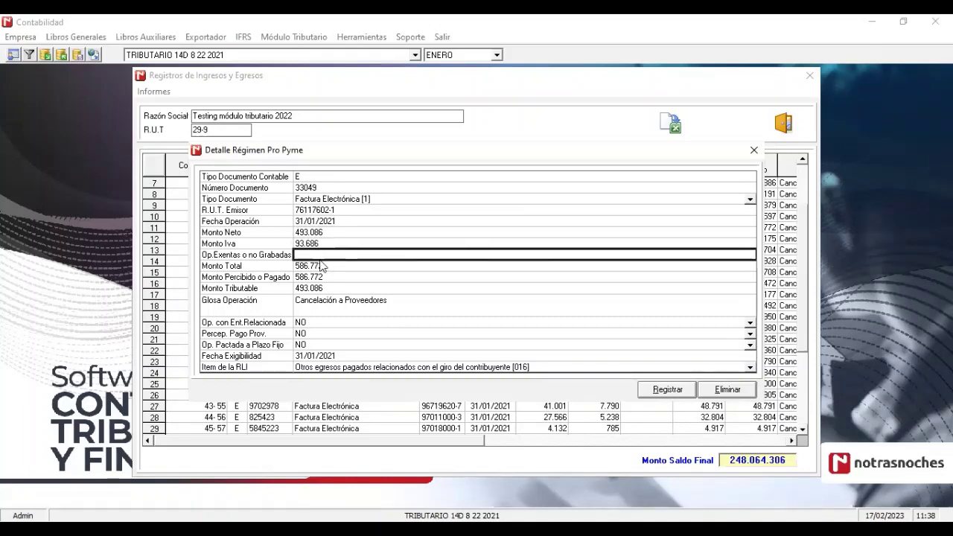
left_click(305, 267)
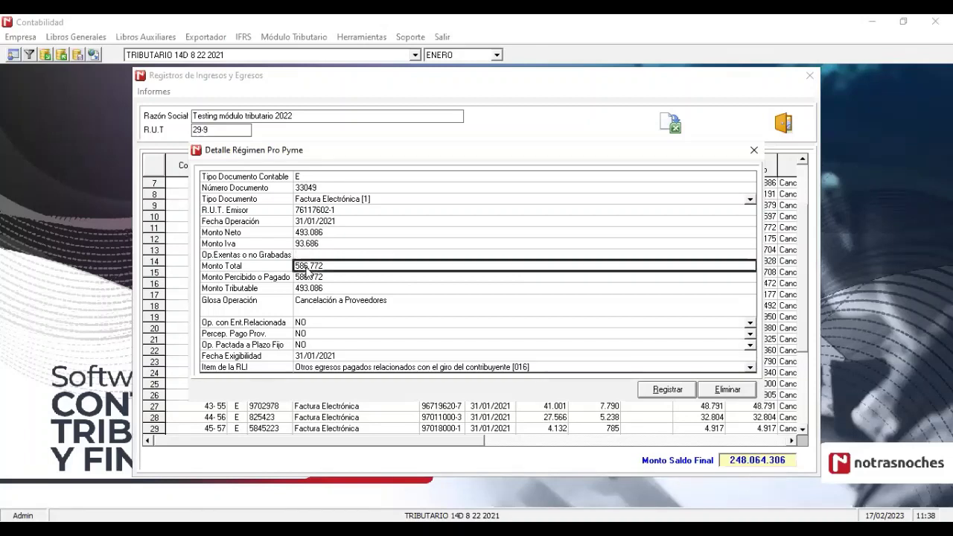
left_click(306, 278)
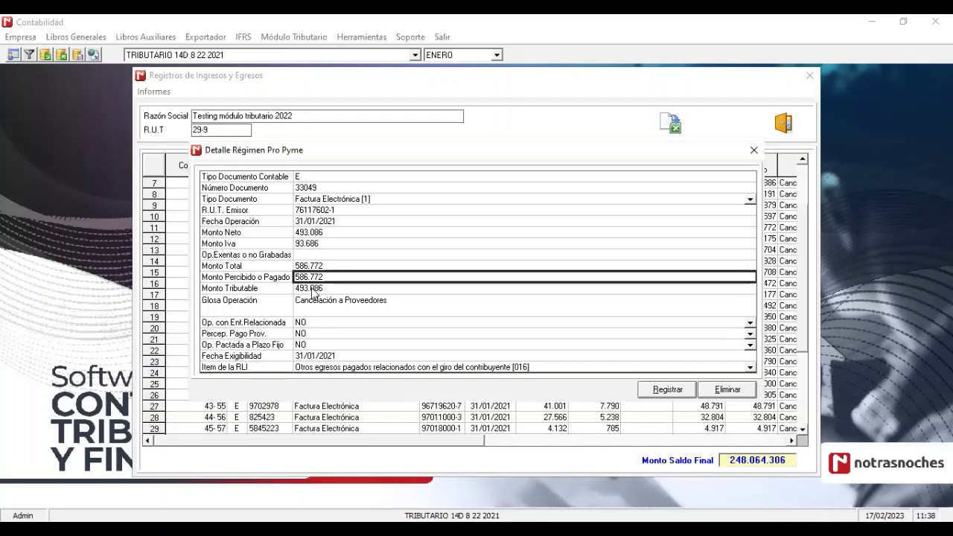
left_click(313, 288)
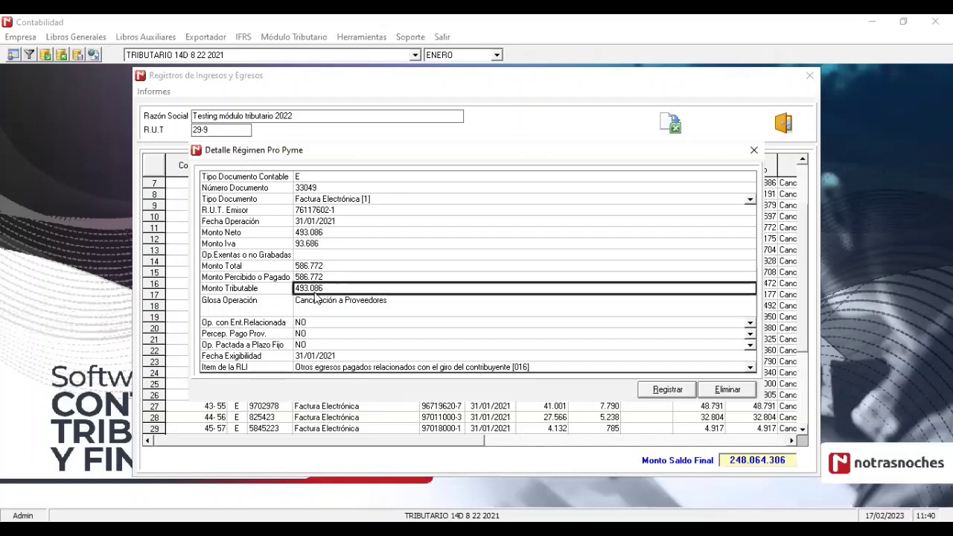
left_click(265, 369)
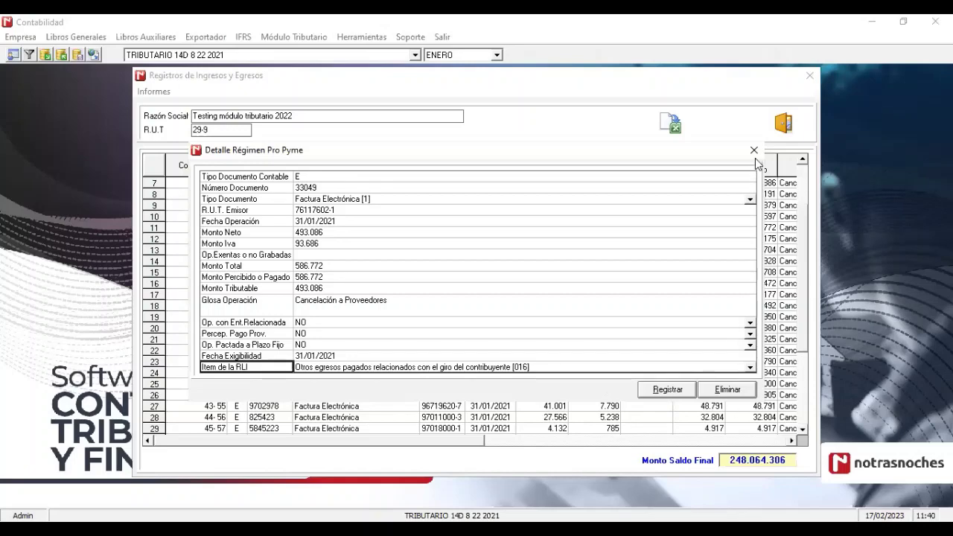
key("Escape")
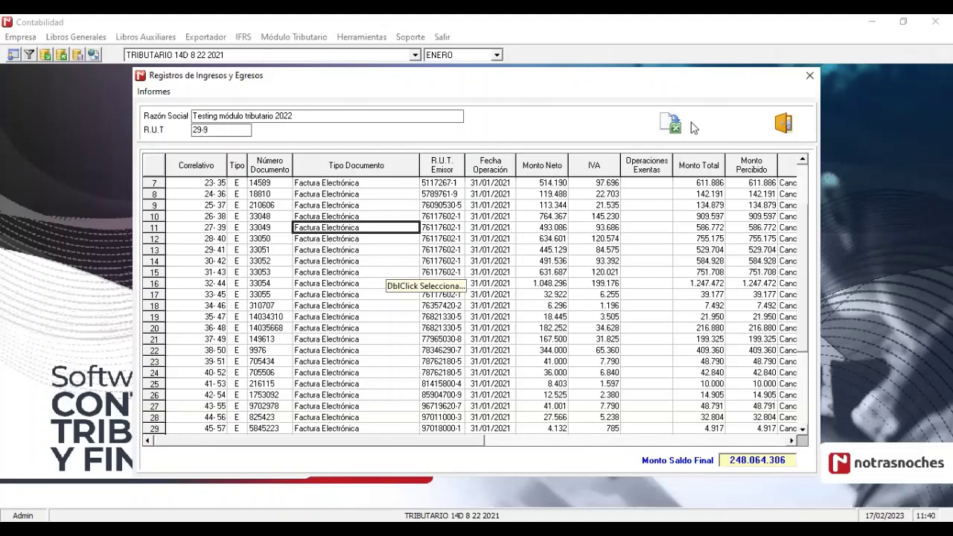
left_click(783, 123)
- Generate the Pro Pyme taxable base with automatic loading from the income and expense register
left_click(313, 41)
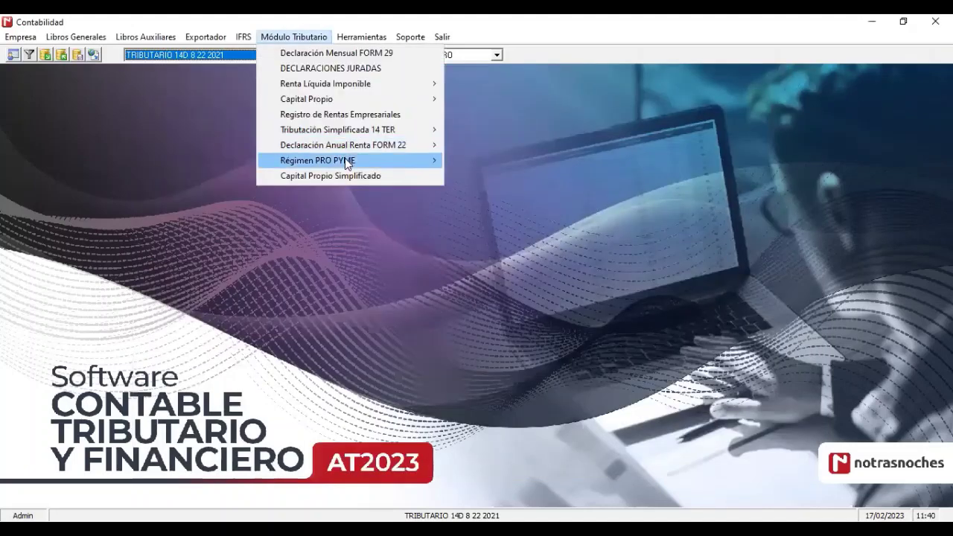
mouse_move(346, 162)
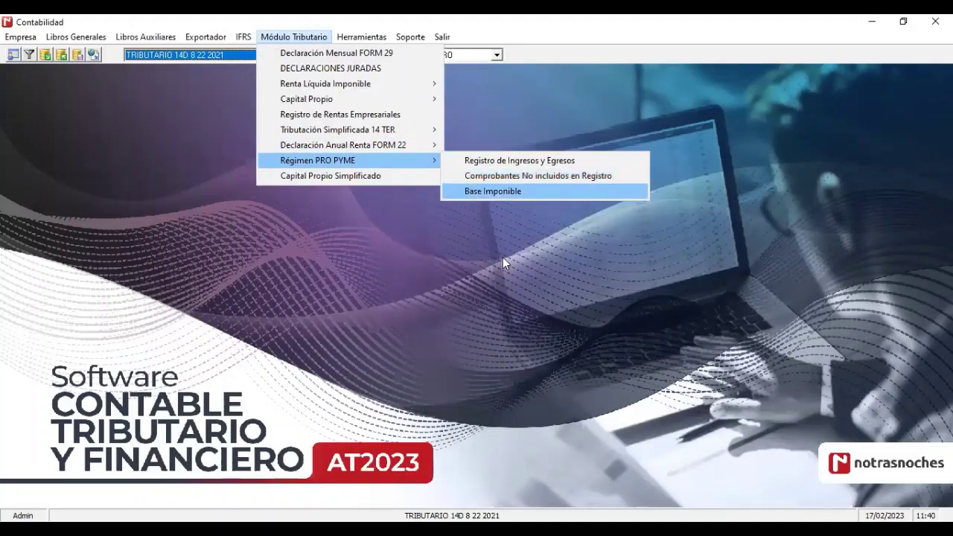
key("Return")
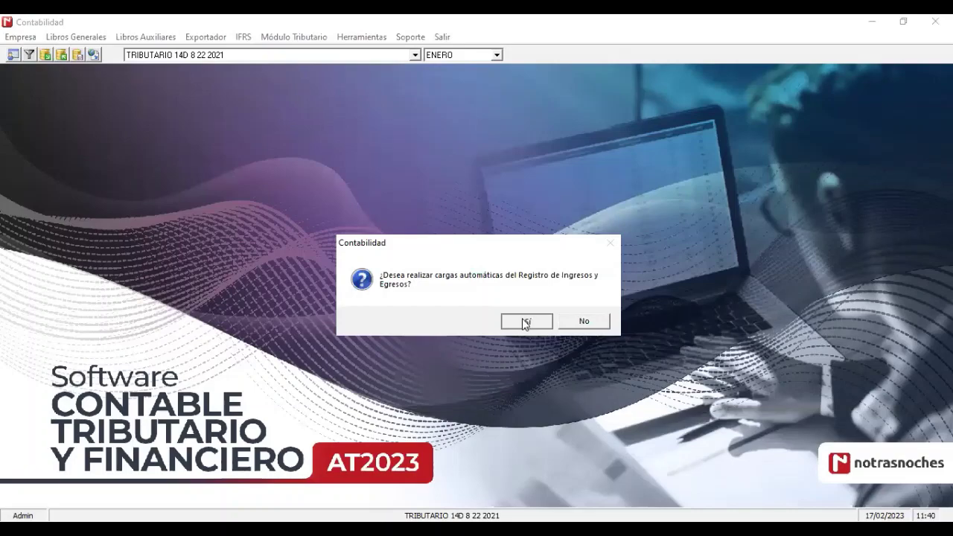
left_click(525, 321)
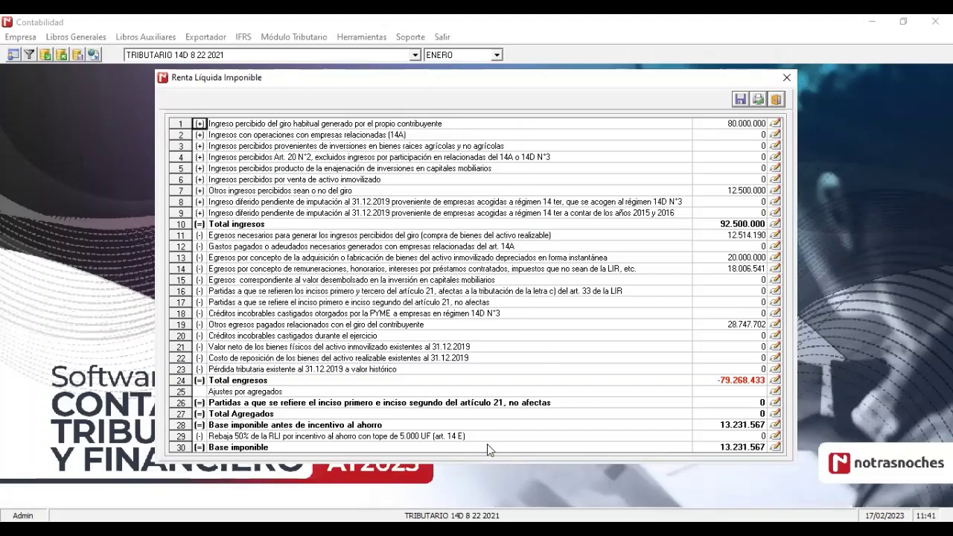
- Examine the taxable base statement's income lines, expense lines, total expenses, base before the savings incentive and final taxable base
left_click(376, 125)
left_click(430, 193)
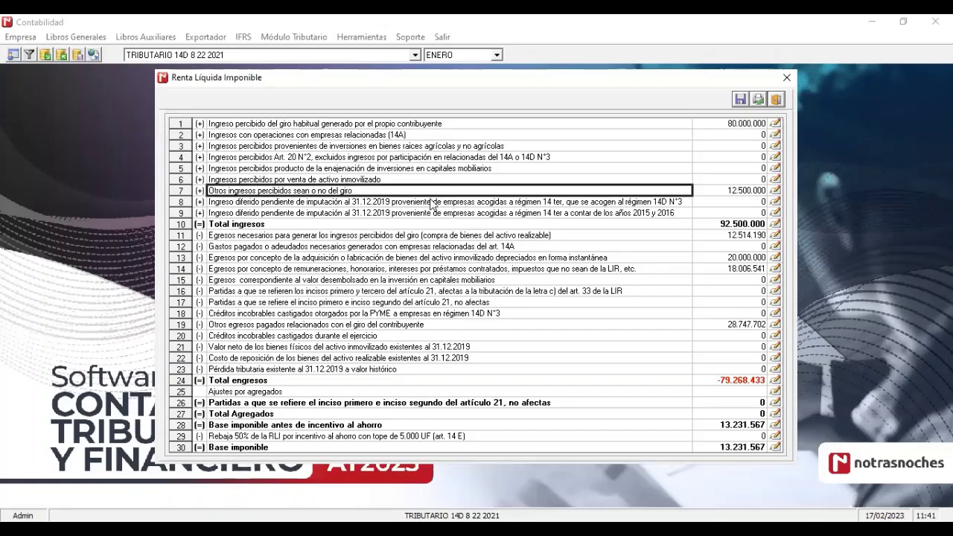
left_click(335, 237)
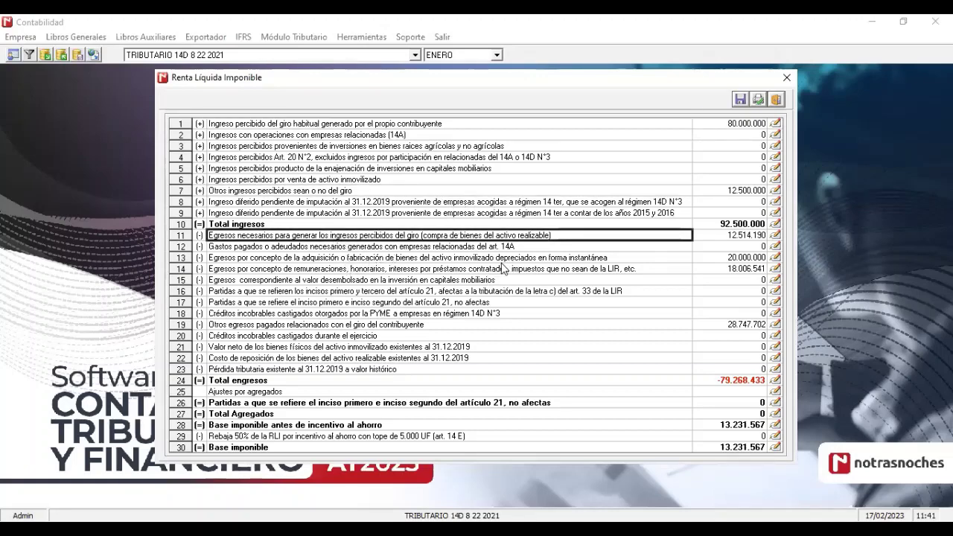
left_click(512, 268)
left_click(500, 258)
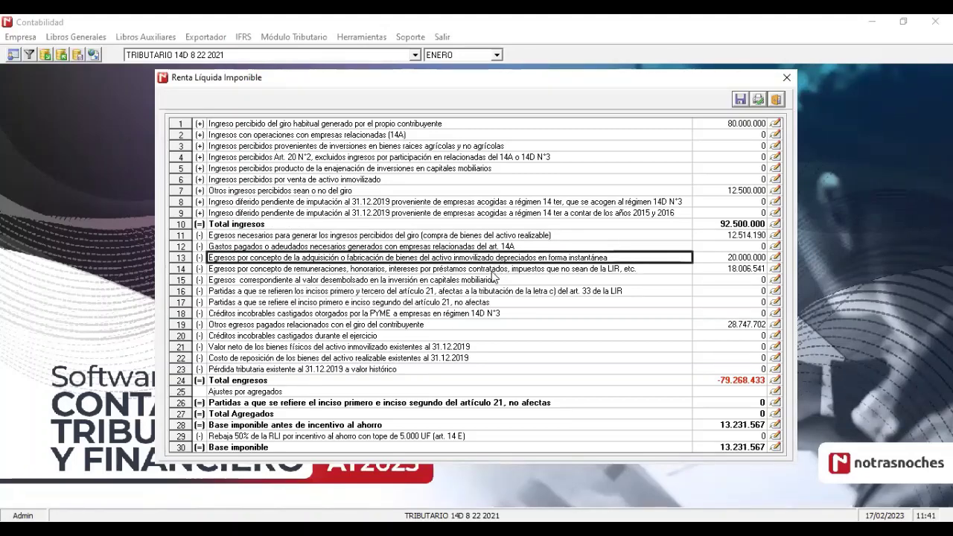
left_click(491, 273)
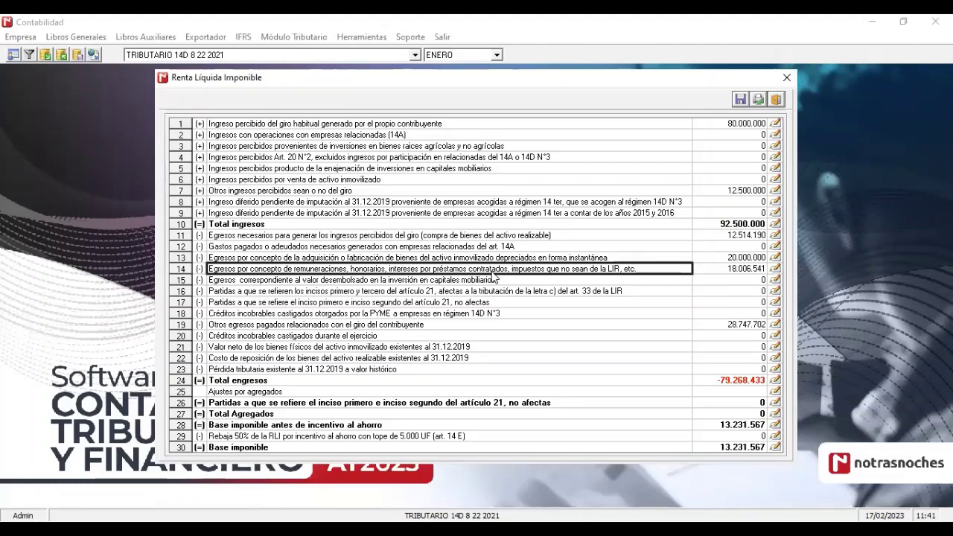
left_click(273, 326)
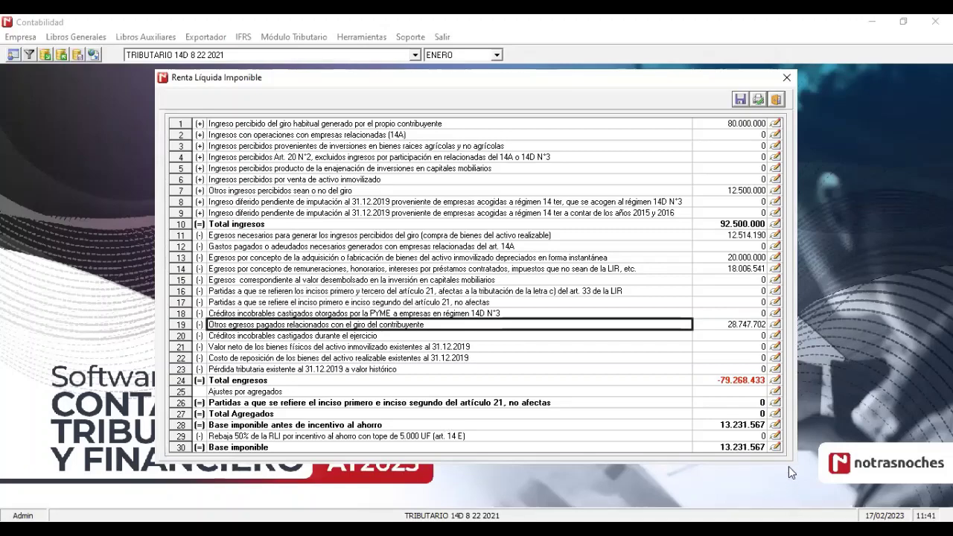
left_click(755, 234)
left_click(738, 381)
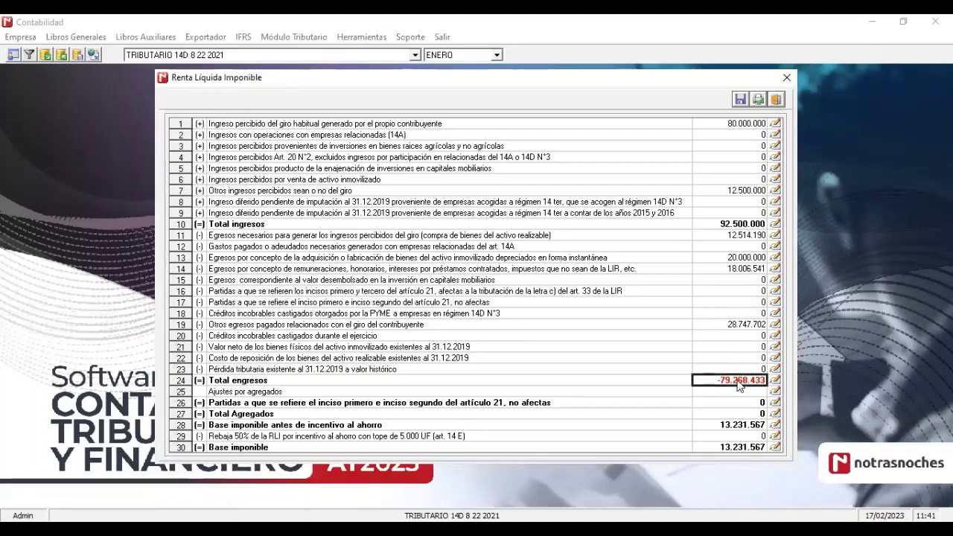
left_click(735, 426)
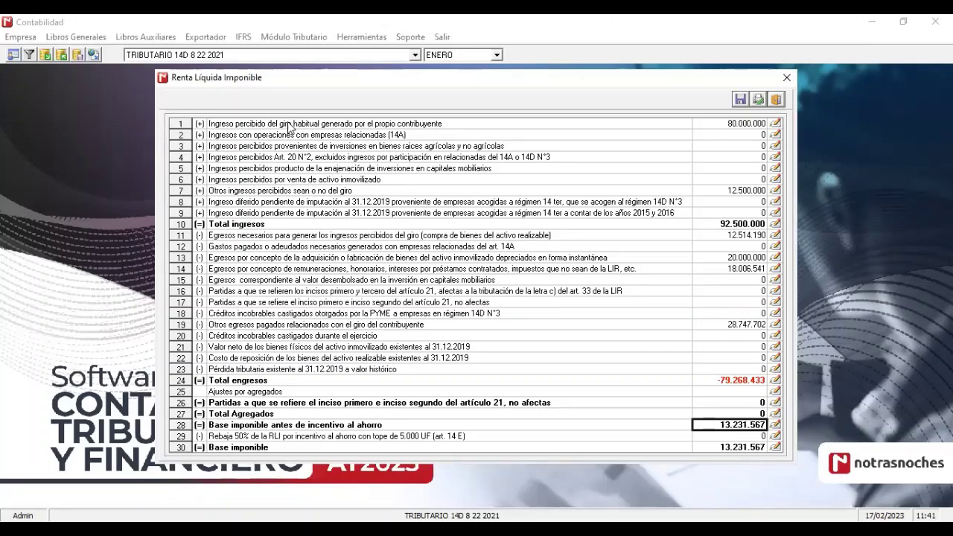
left_click(750, 447)
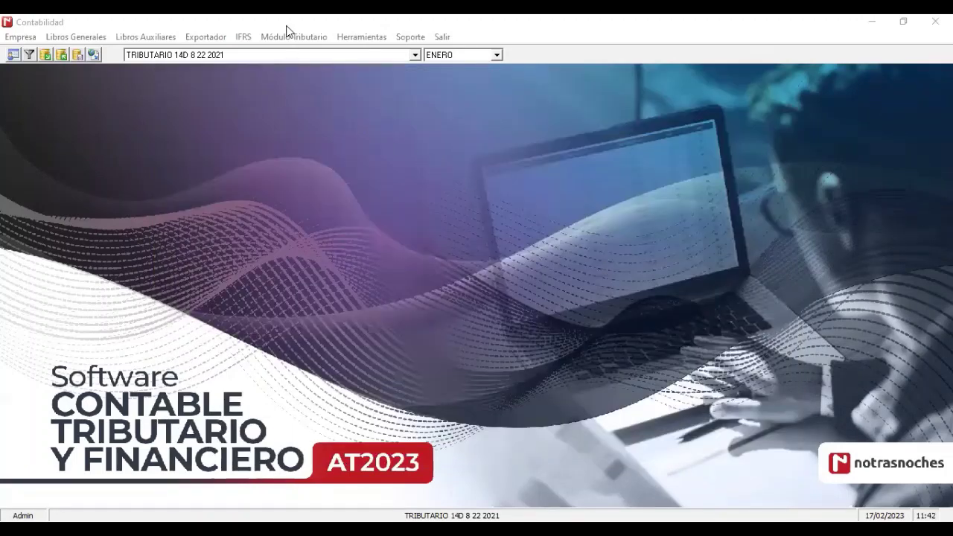
- Open the owners' maintenance for the Renta Líquida Imponible
left_click(287, 35)
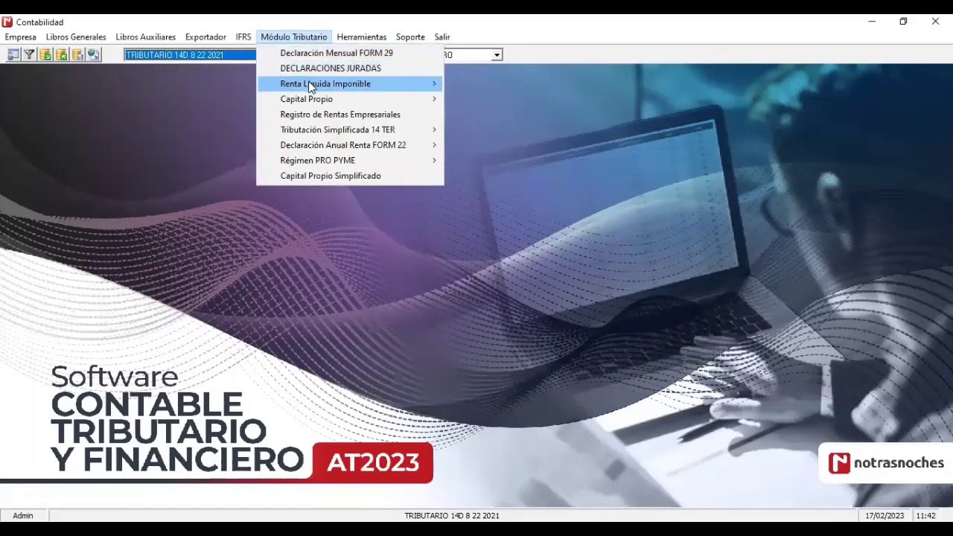
mouse_move(308, 82)
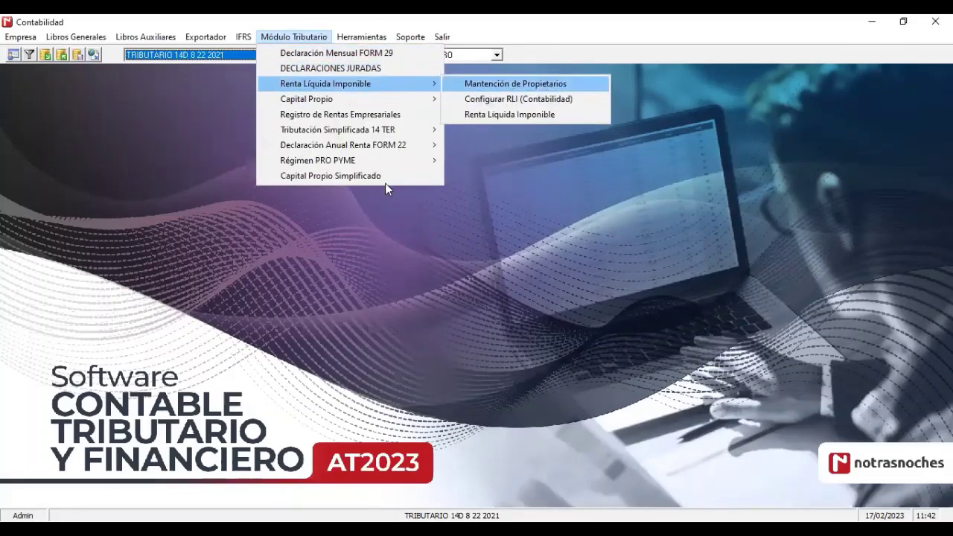
key("Return")
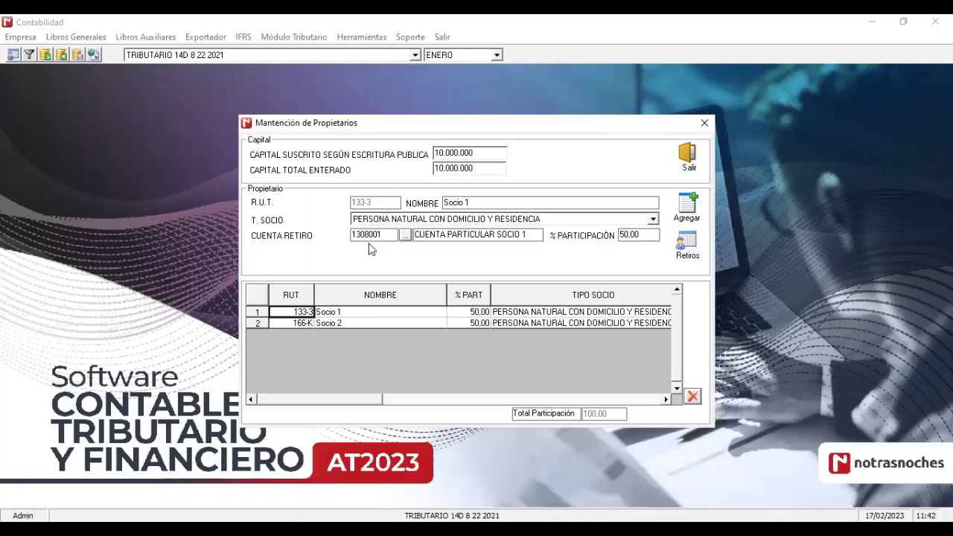
- Bring Socio 1's withdrawals in from the balance, review the monthly list, and close the owners' maintenance
left_click(686, 244)
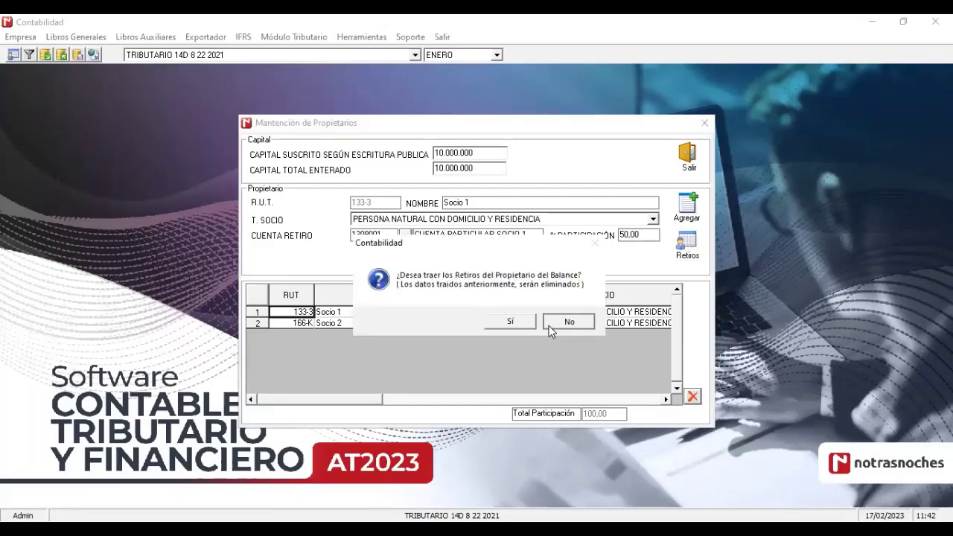
left_click(510, 320)
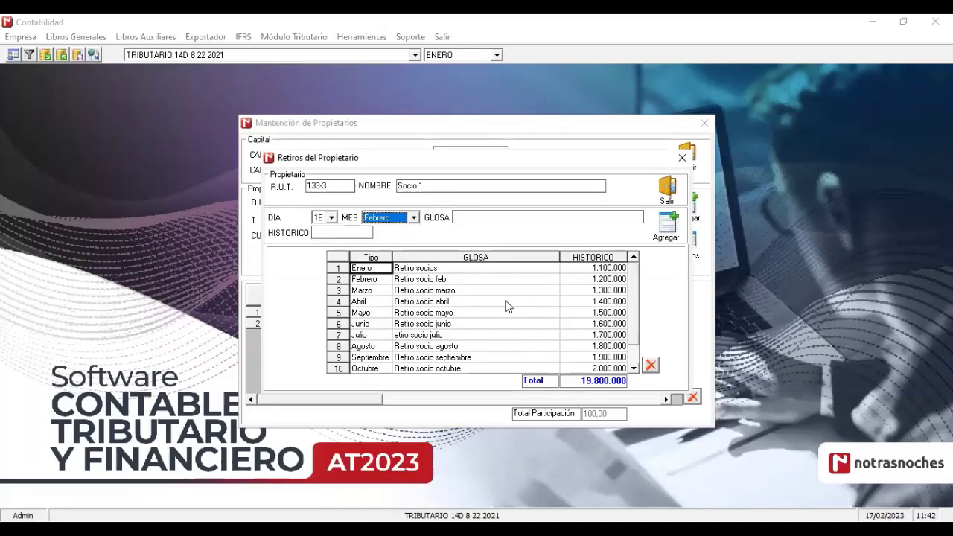
left_click(681, 157)
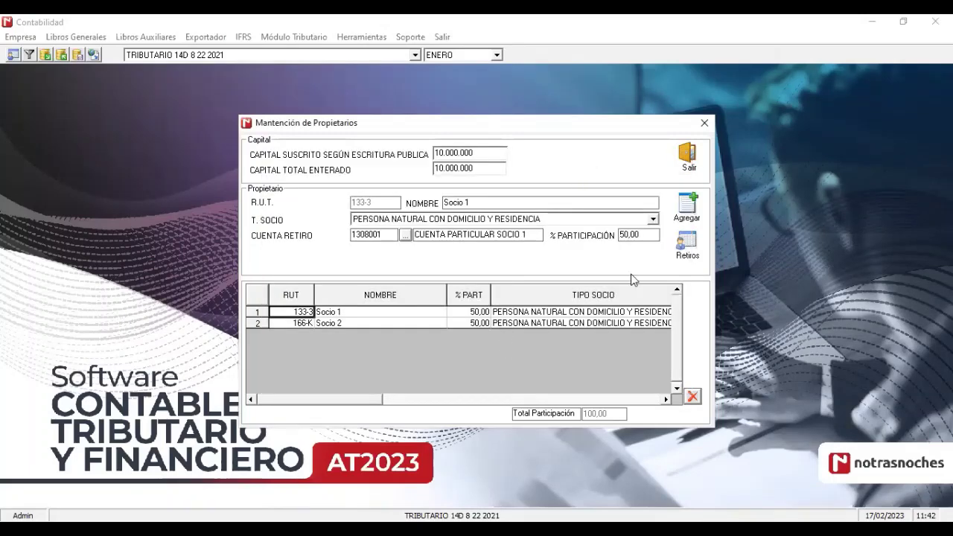
left_click(688, 157)
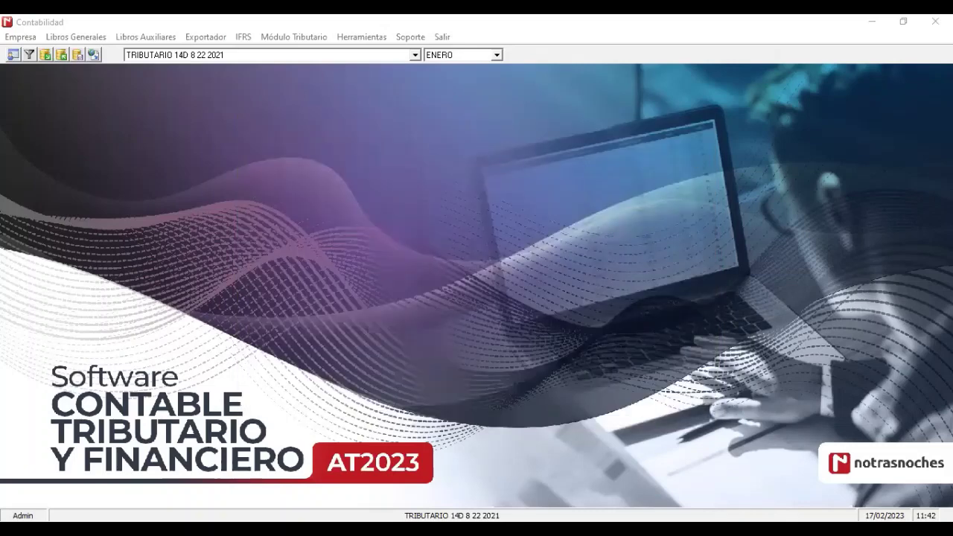
- Open the simplified equity statement (Capital Propio Simplificado) and examine its IDPC taxable base and owners' withdrawals lines
left_click(308, 36)
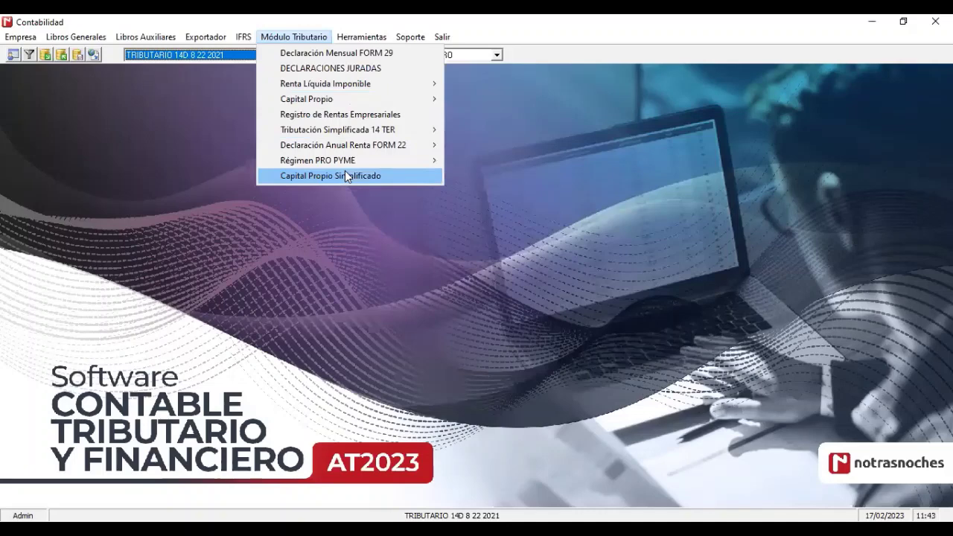
left_click(344, 176)
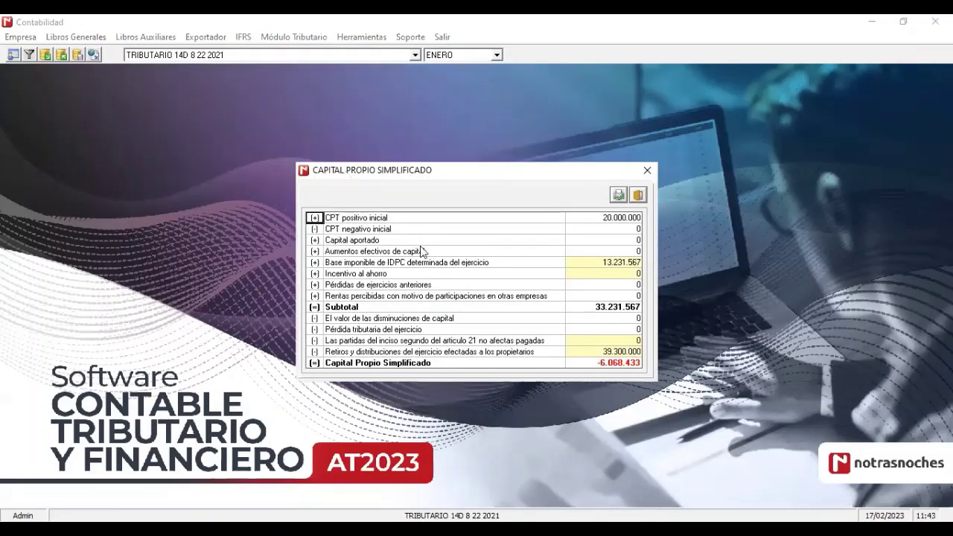
left_click(381, 262)
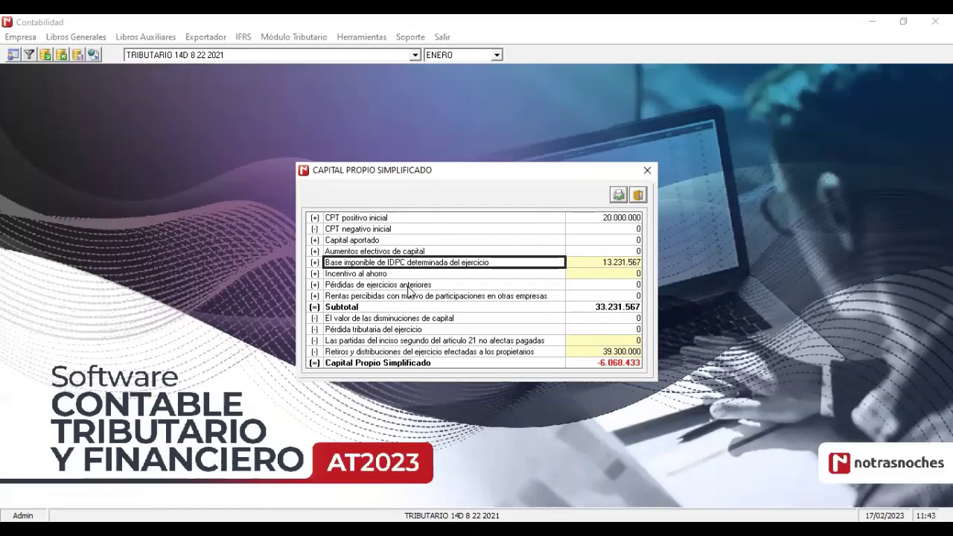
left_click(626, 263)
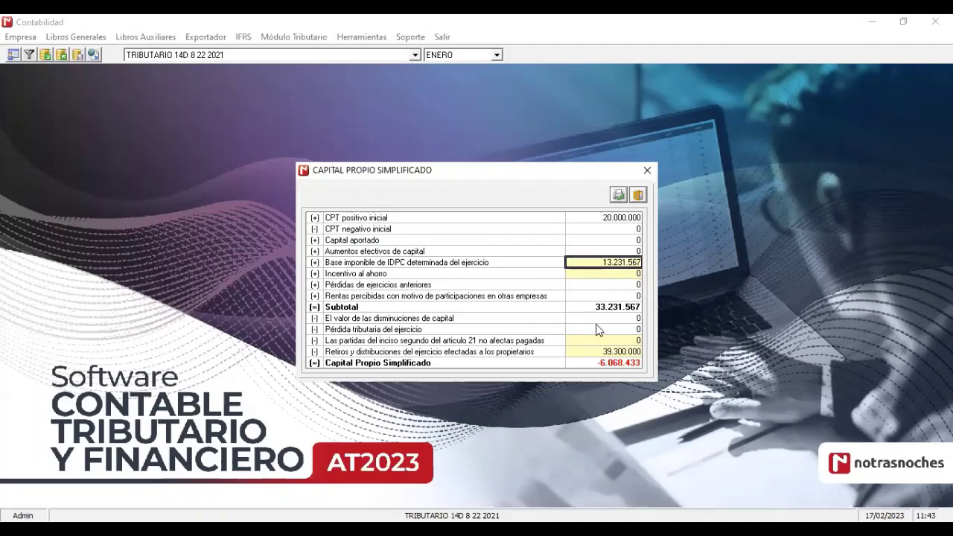
left_click(612, 355)
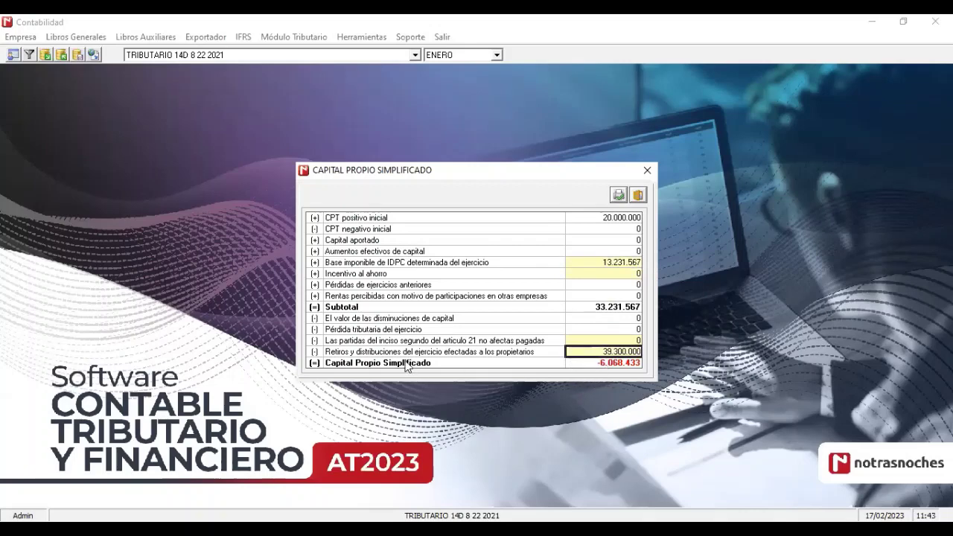
- Set the initial positive CPT to 40.000.000 in the simplified equity statement and close it
left_click(620, 218)
left_click(619, 219)
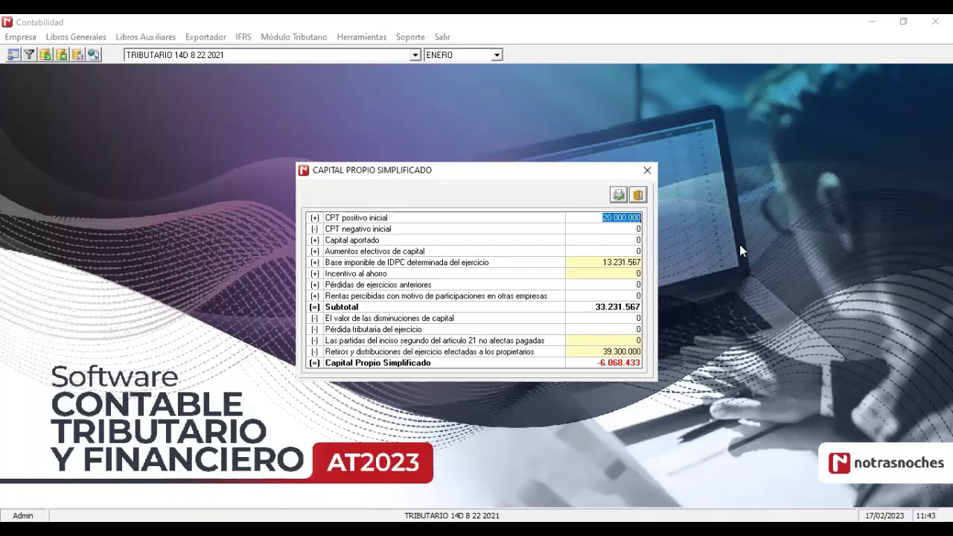
type("400000000")
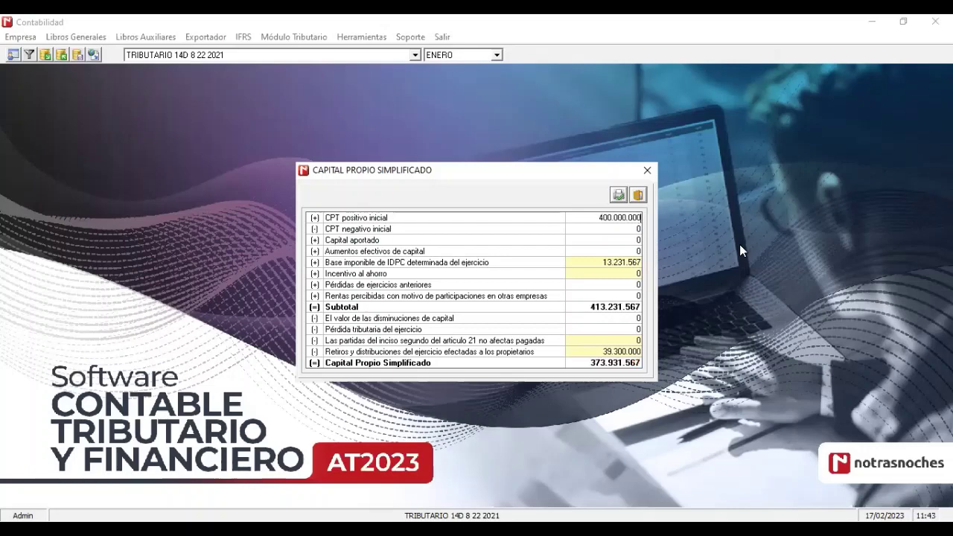
key("BackSpace")
left_click(646, 172)
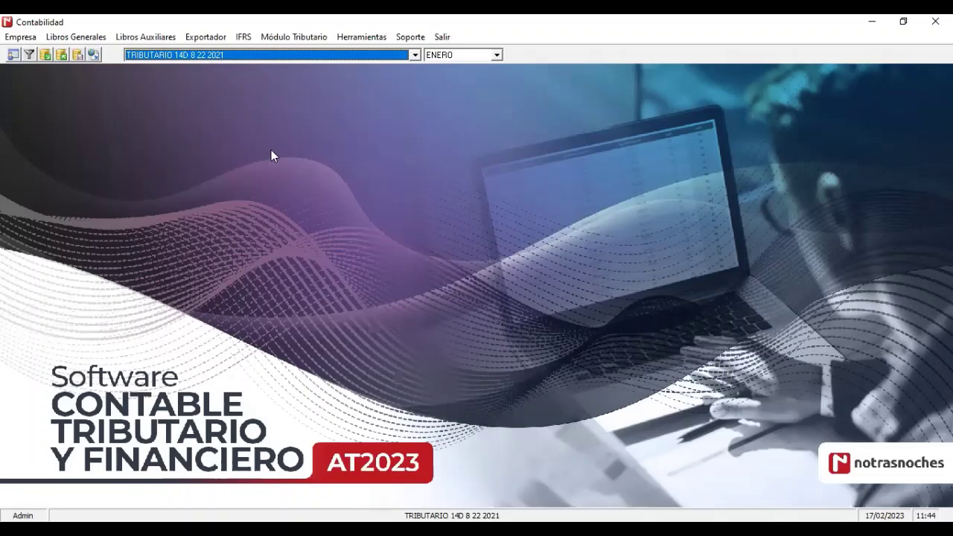
- Transfer the DJ 1947 Pro Pyme Transparente taxable base data from the 2022 sworn declarations and open it in the tax web platform
left_click(300, 39)
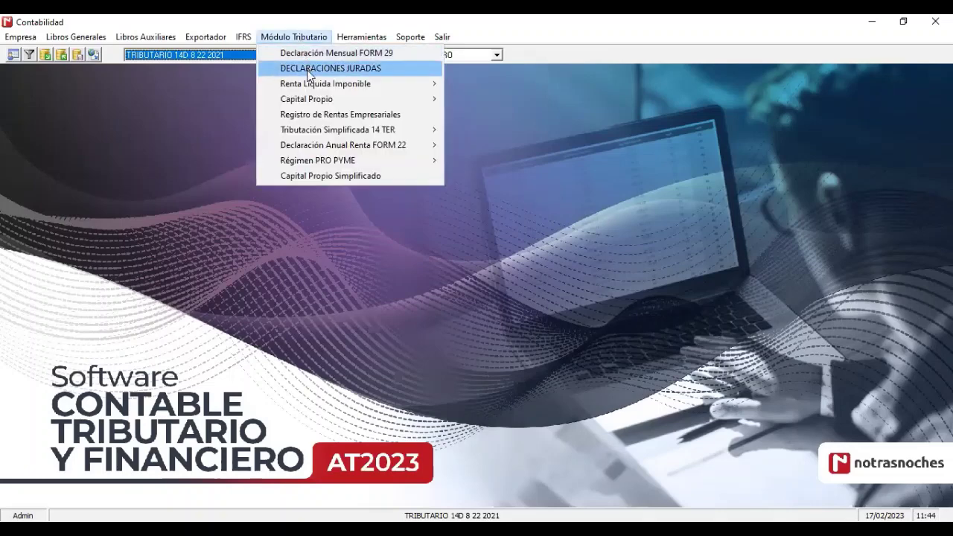
left_click(309, 71)
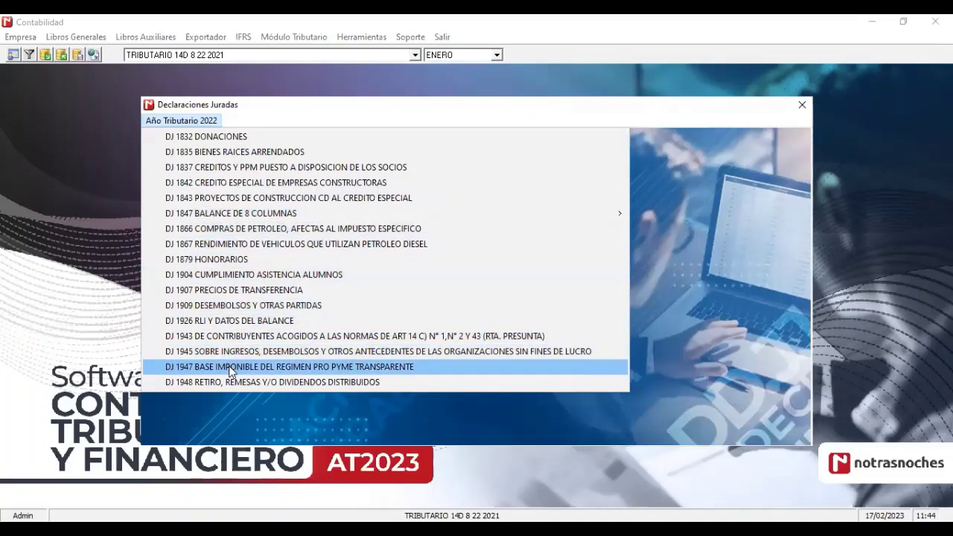
left_click(233, 366)
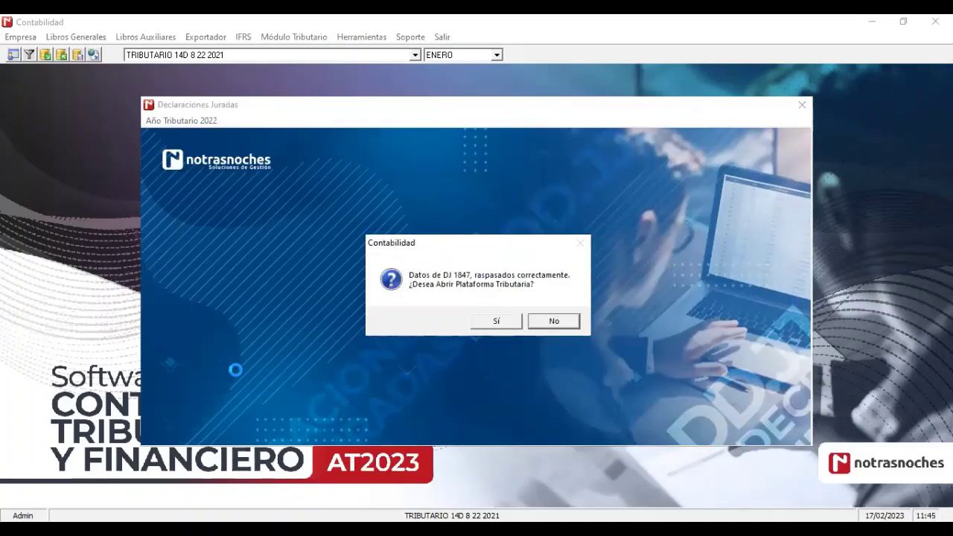
left_click(496, 323)
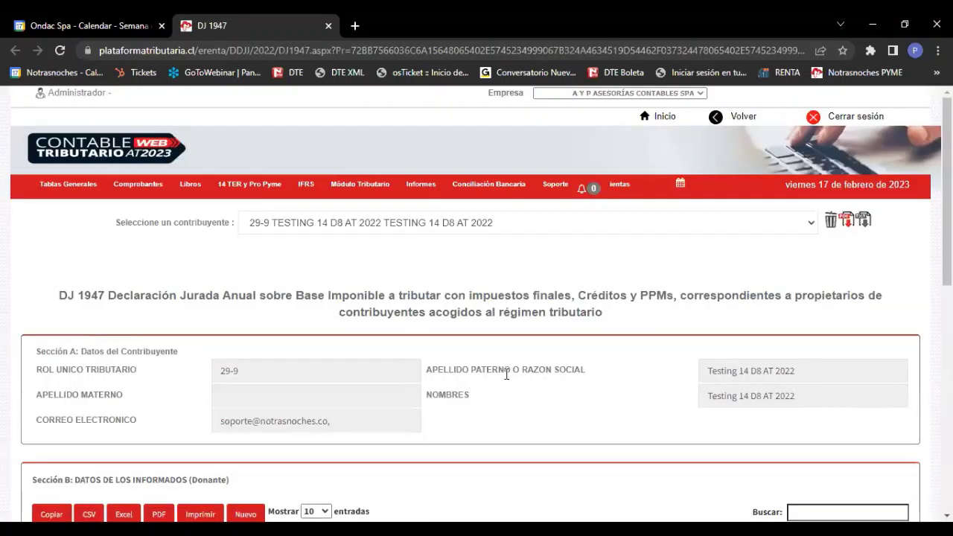
- Examine DJ 1947's taxpayer data, each owner's taxable base, withdrawals, credits and PPM columns, and the summary section
scroll(365, 349, "down", 2)
scroll(360, 343, "down", 3)
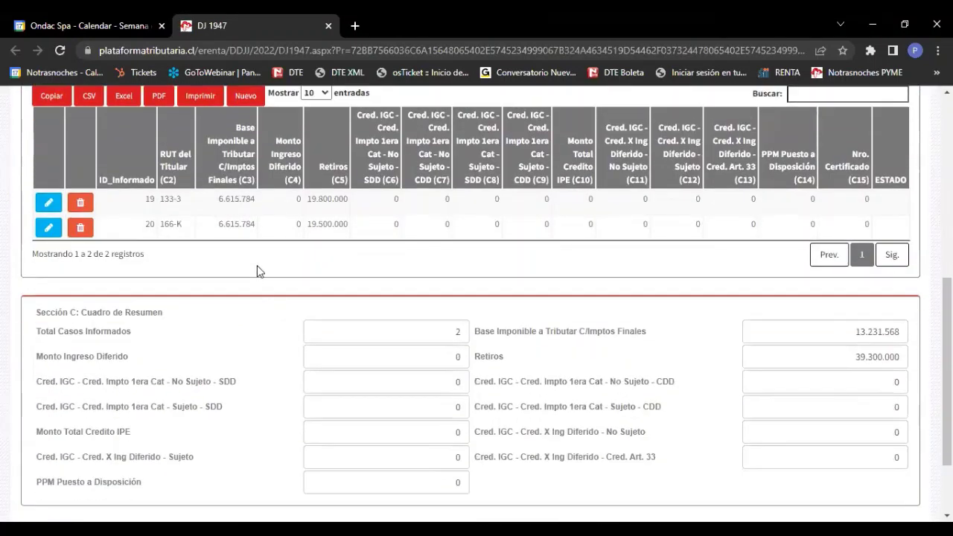
left_click_drag(216, 200, 266, 233)
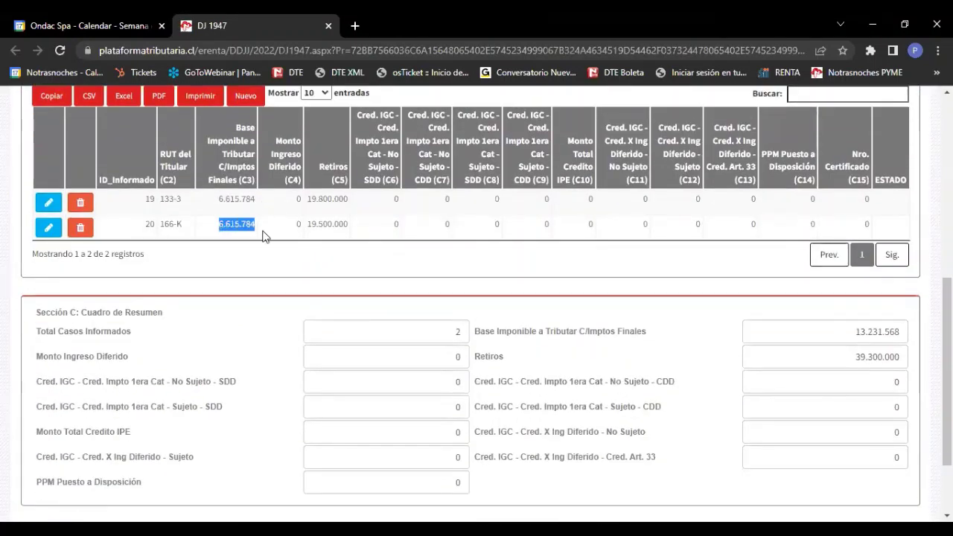
left_click(338, 202)
left_click_drag(311, 199, 354, 214)
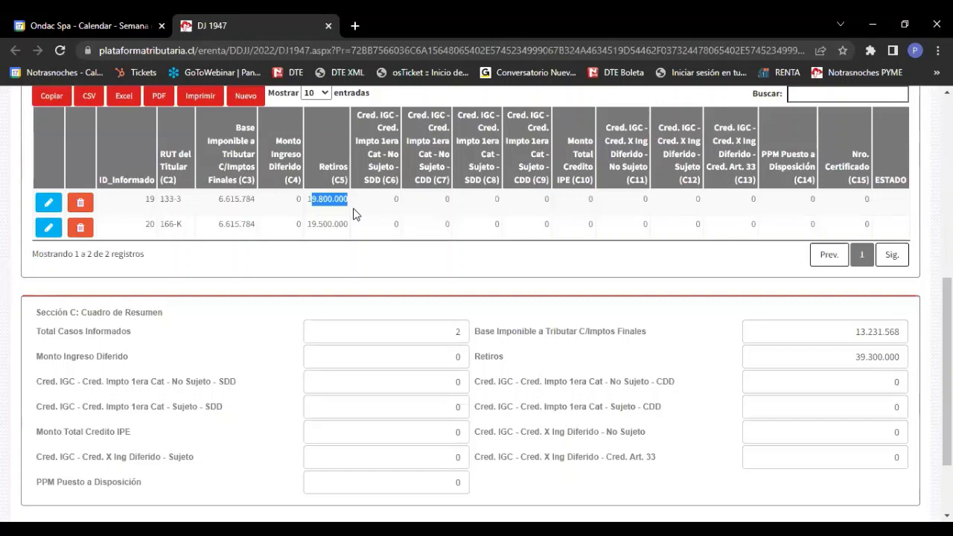
scroll(404, 318, "down", 3)
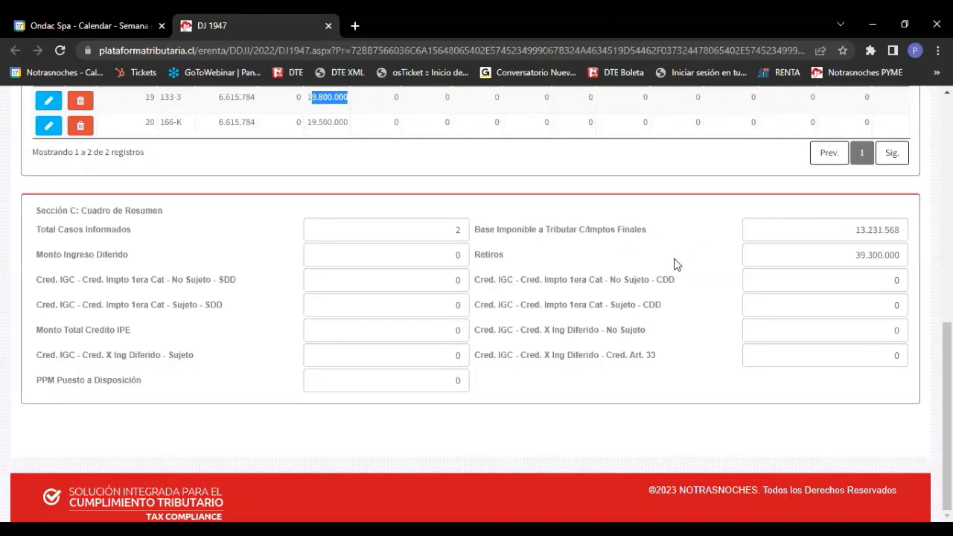
scroll(249, 201, "up", 2)
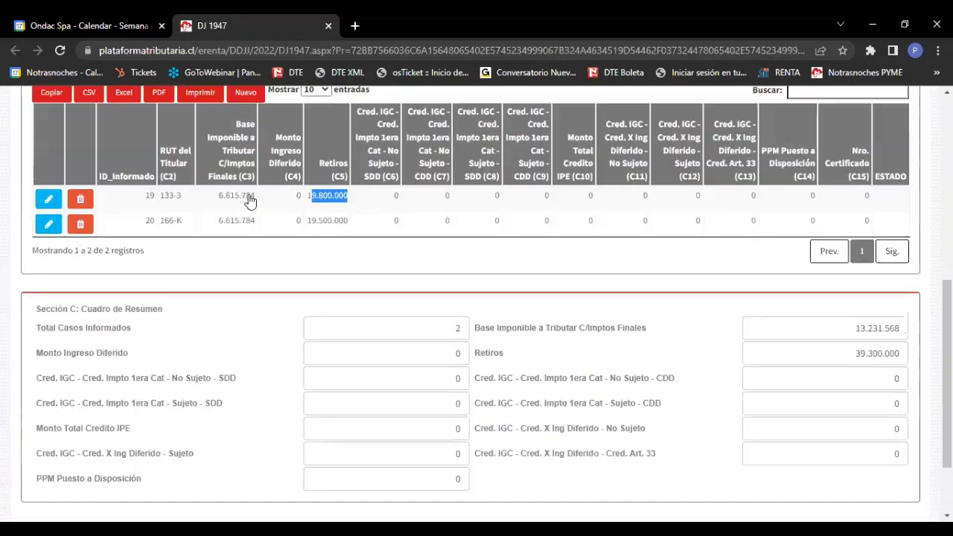
scroll(250, 201, "up", 1)
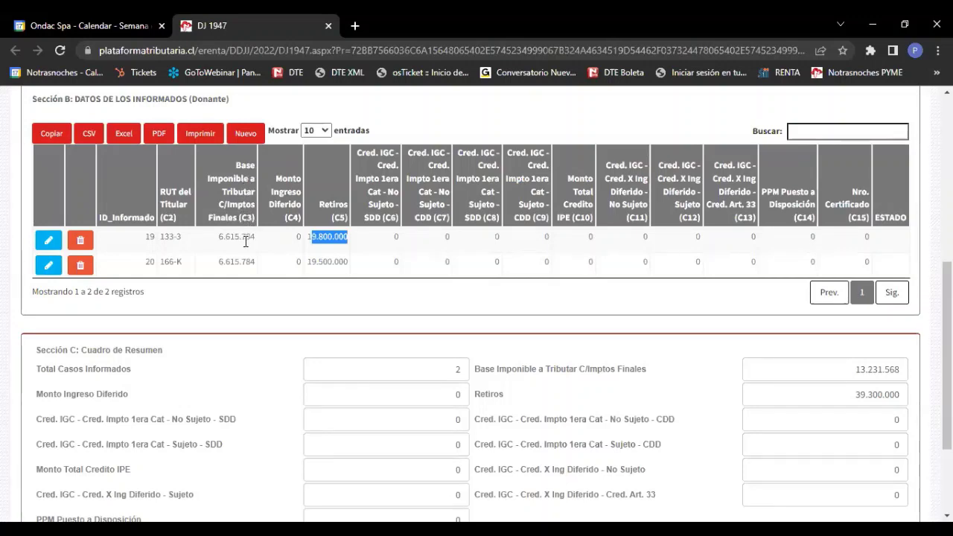
scroll(248, 244, "down", 1)
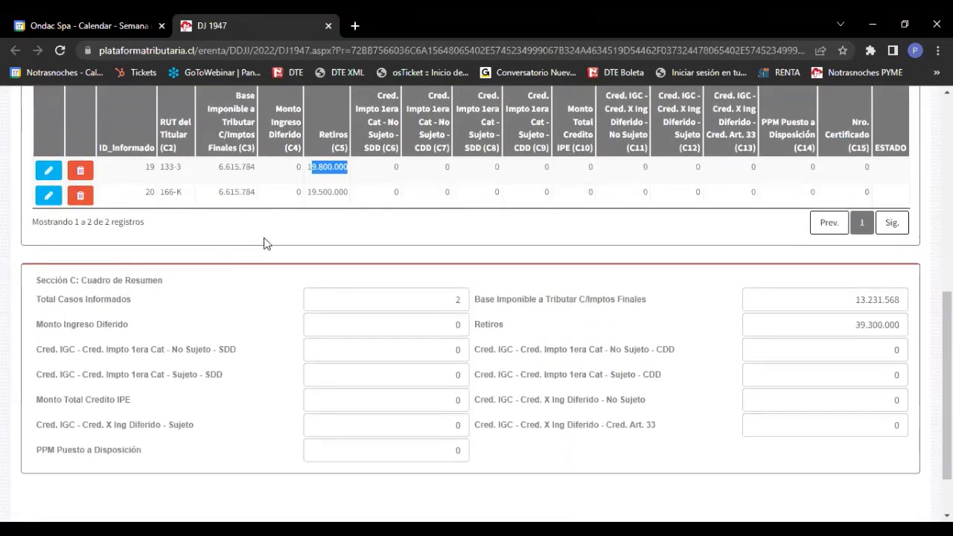
scroll(268, 244, "down", 1)
scroll(357, 160, "up", 1)
scroll(308, 238, "up", 1)
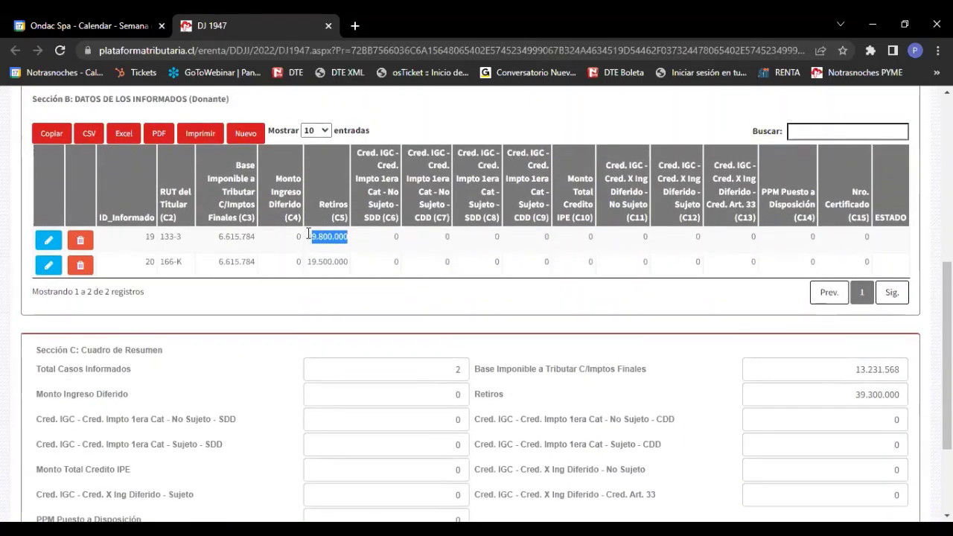
scroll(292, 245, "up", 2)
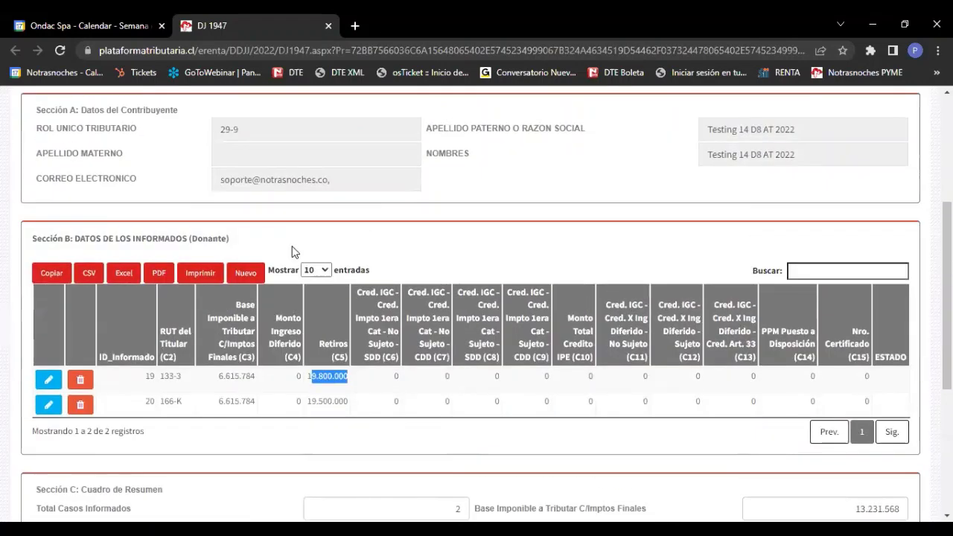
scroll(302, 275, "down", 1)
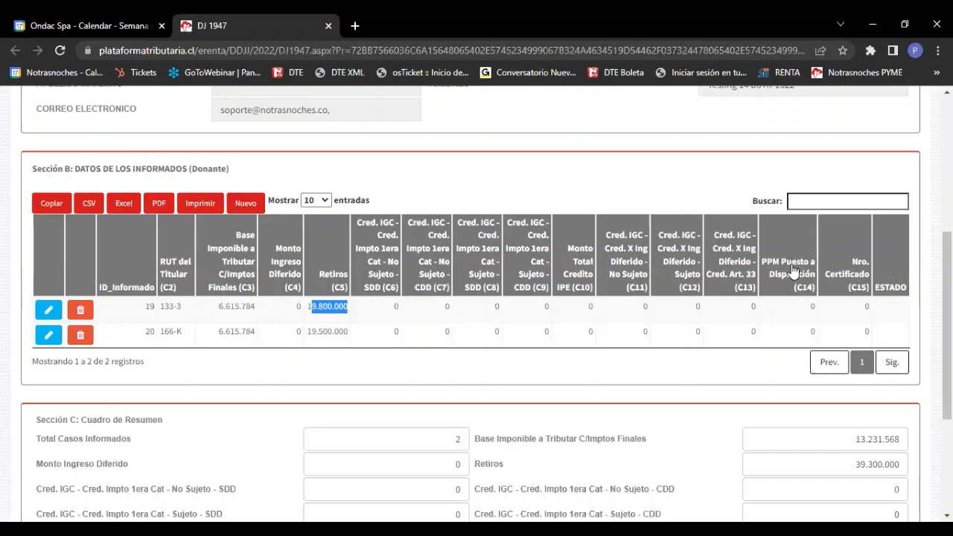
- Set PPM Puesto a Disposición to 50.000 for the first reported owner, save the record, and check it in Section B
left_click(48, 311)
scroll(48, 313, "up", 3)
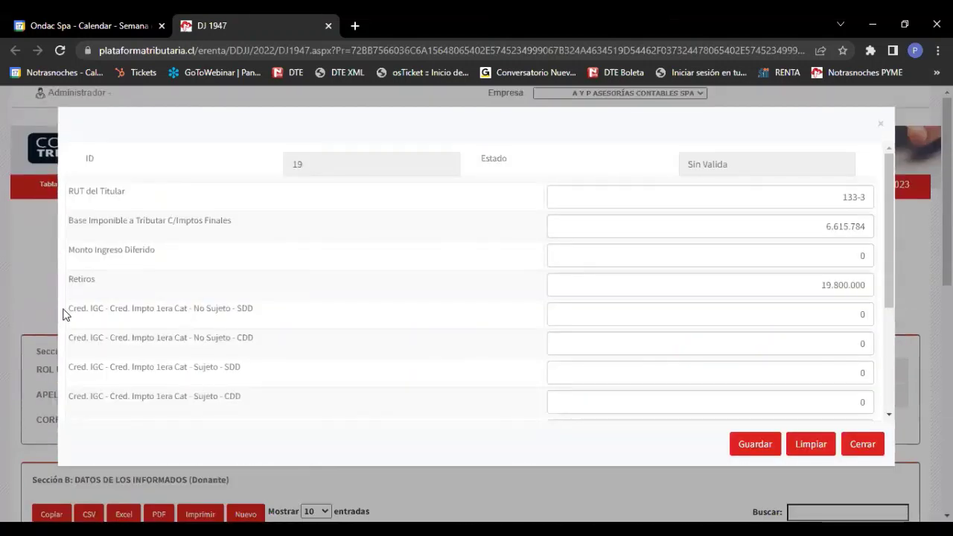
scroll(578, 244, "down", 3)
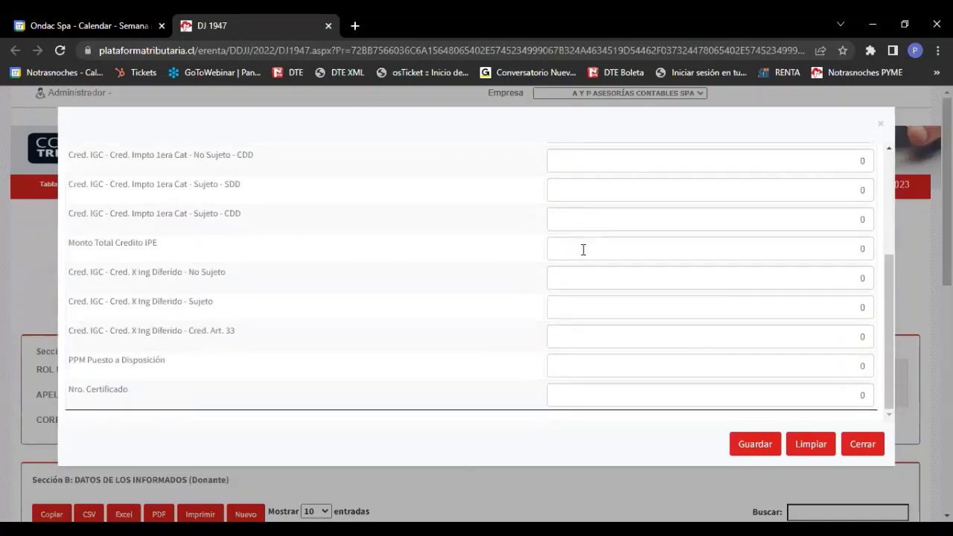
left_click(815, 365)
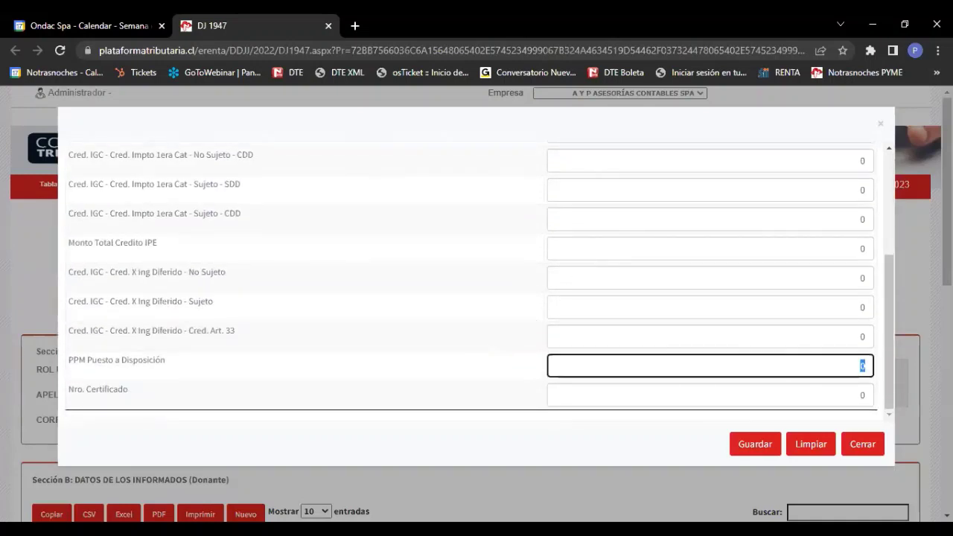
type("50000")
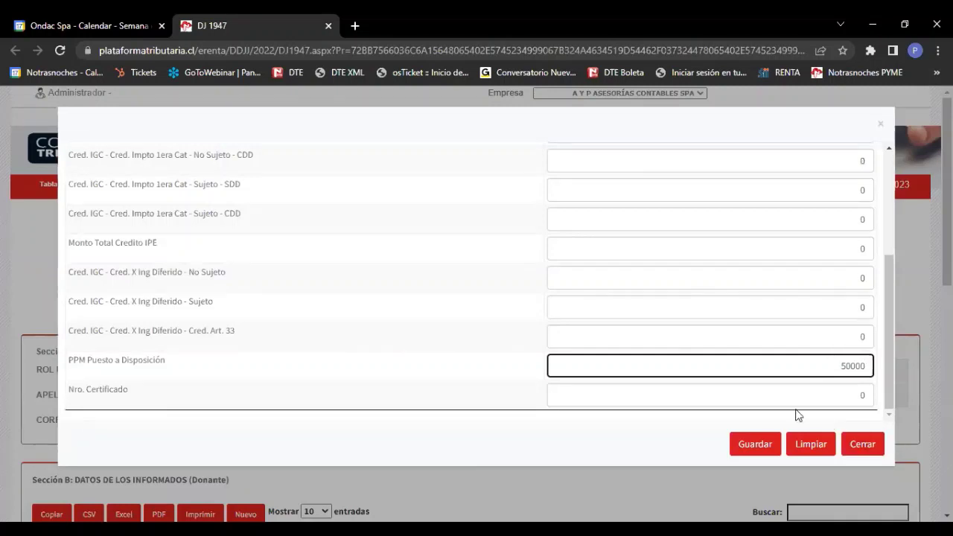
left_click(755, 442)
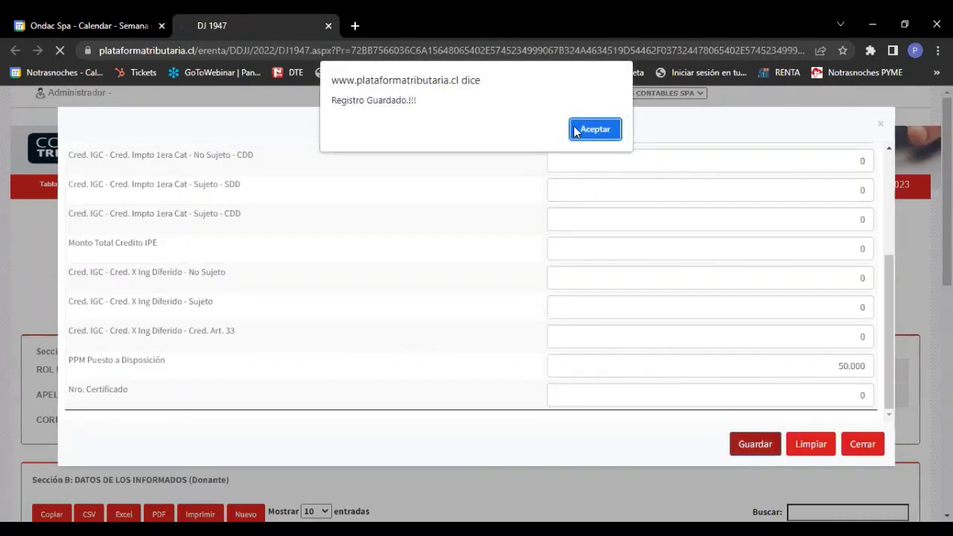
left_click(589, 129)
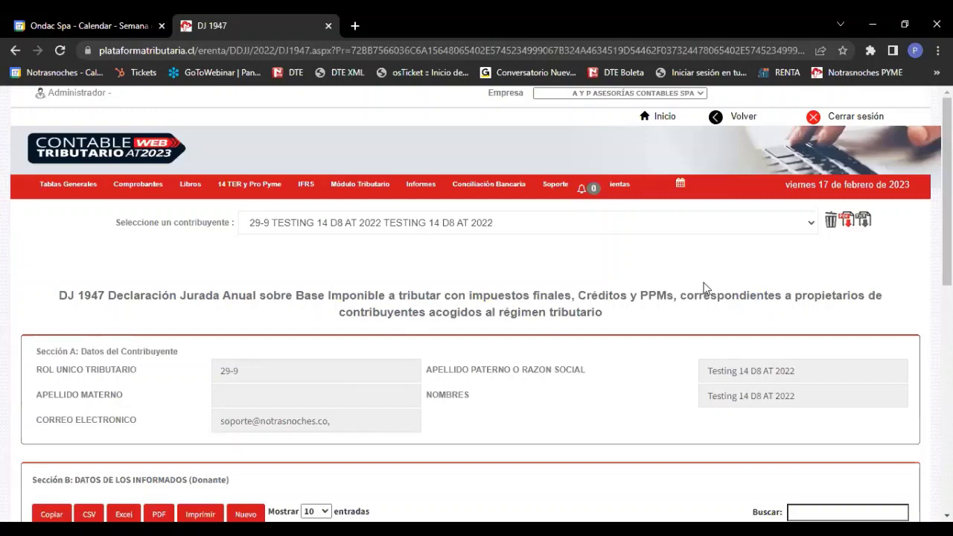
scroll(688, 305, "down", 4)
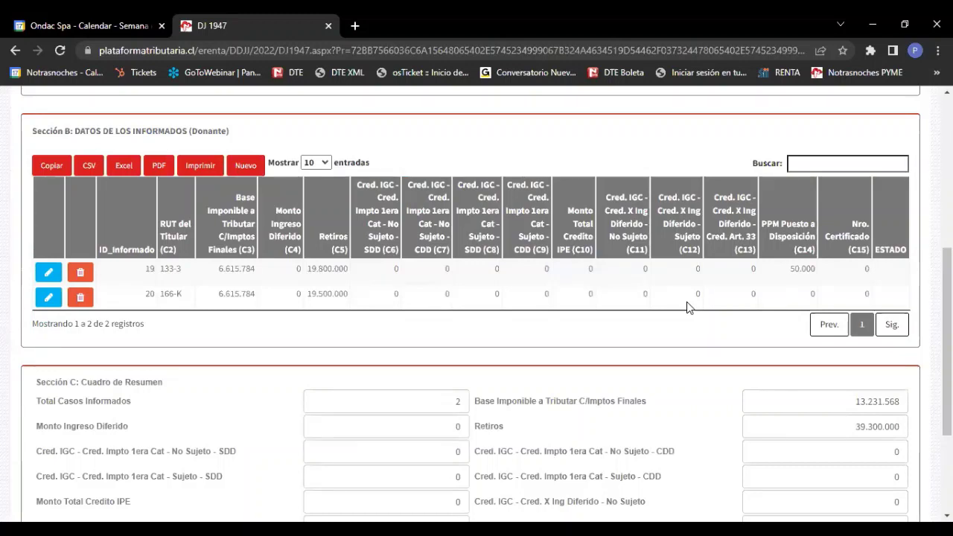
- Generate the DJ 1947 flat TXT file as an Original declaration
scroll(686, 301, "up", 4)
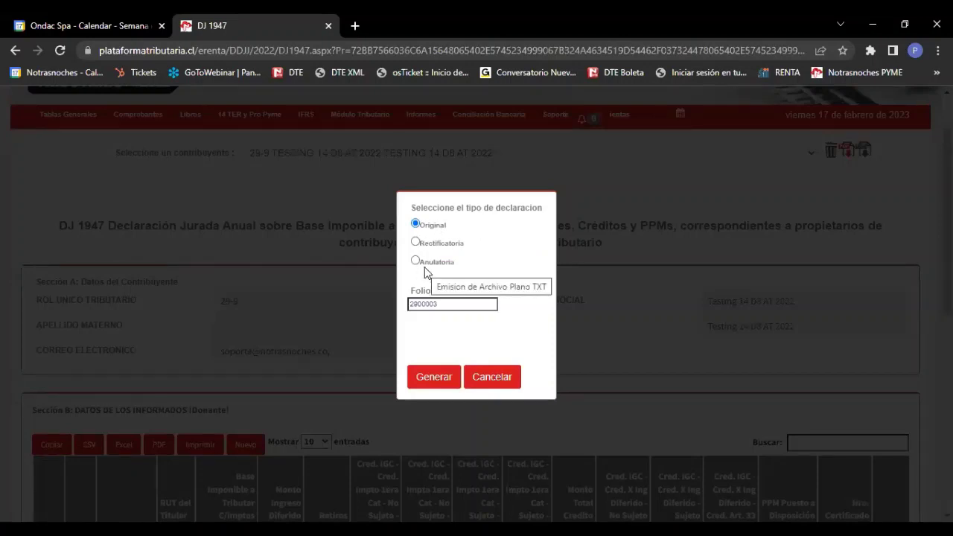
left_click(431, 374)
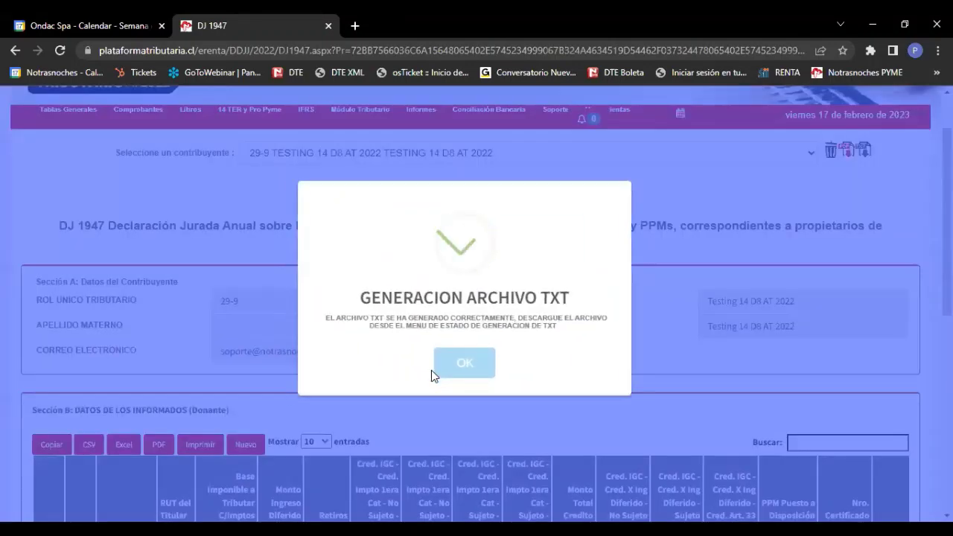
left_click(476, 372)
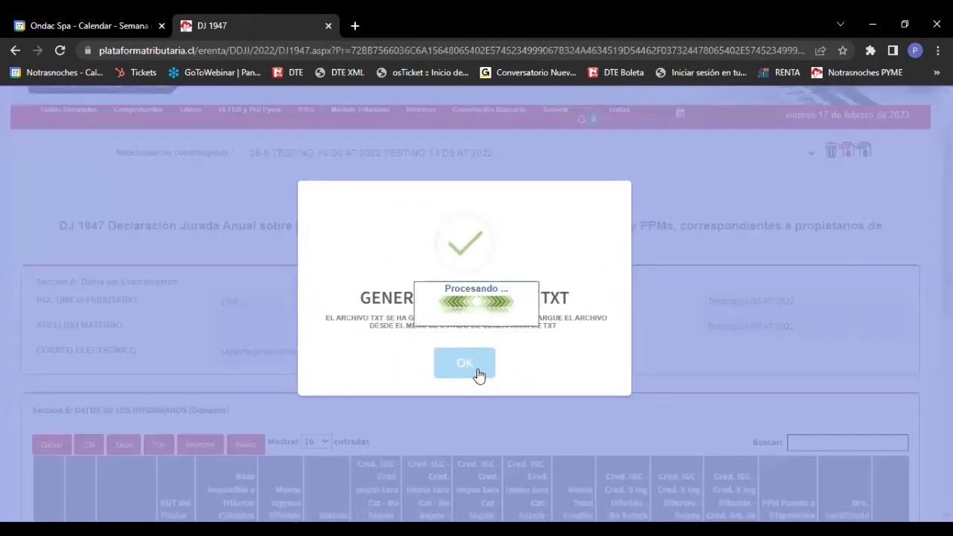
- Open the TXT generation status page and download the first DJ 1947 file listed
mouse_move(362, 113)
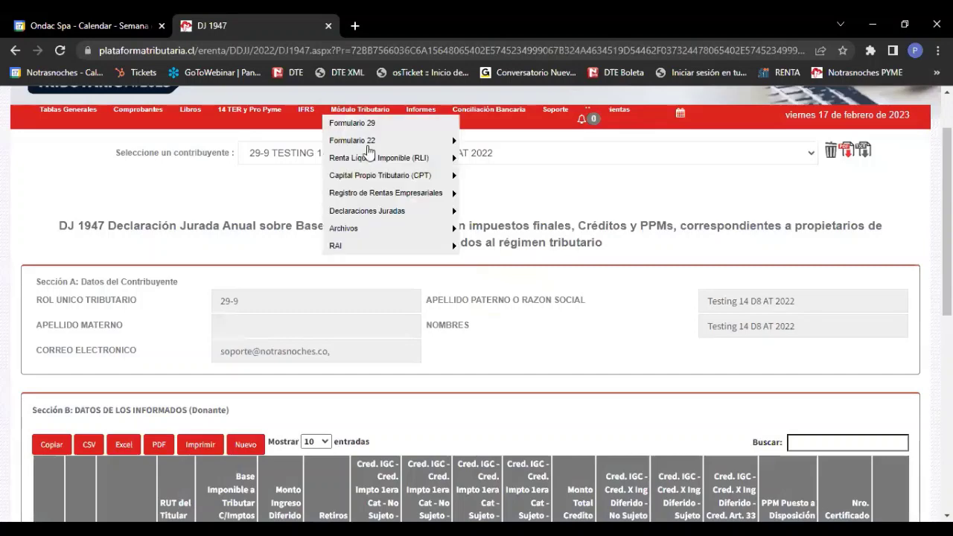
mouse_move(370, 231)
mouse_move(451, 245)
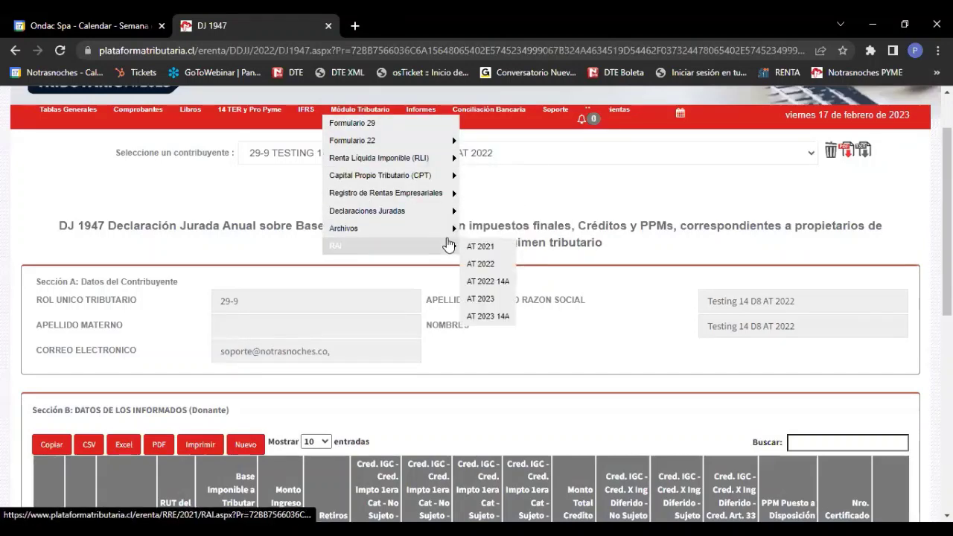
left_click(480, 244)
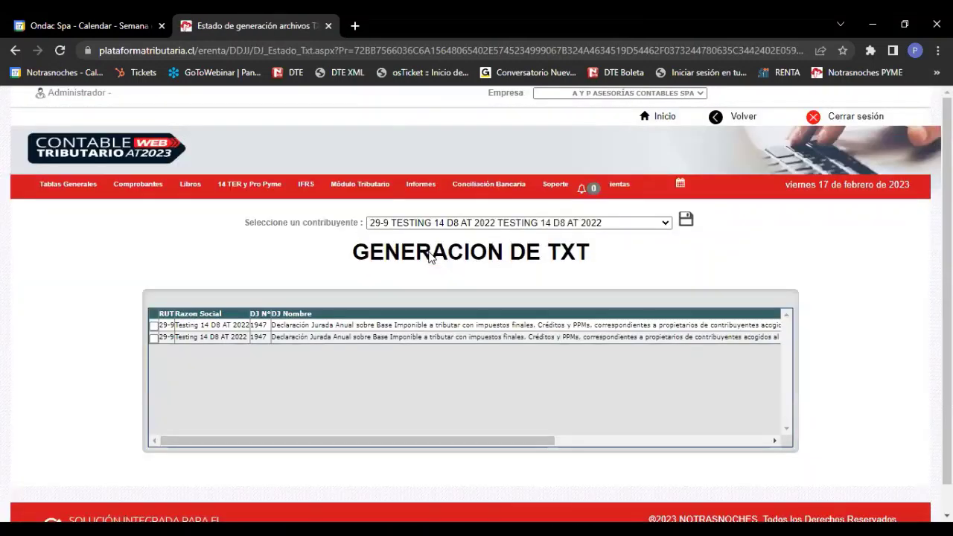
left_click(154, 326)
left_click(686, 224)
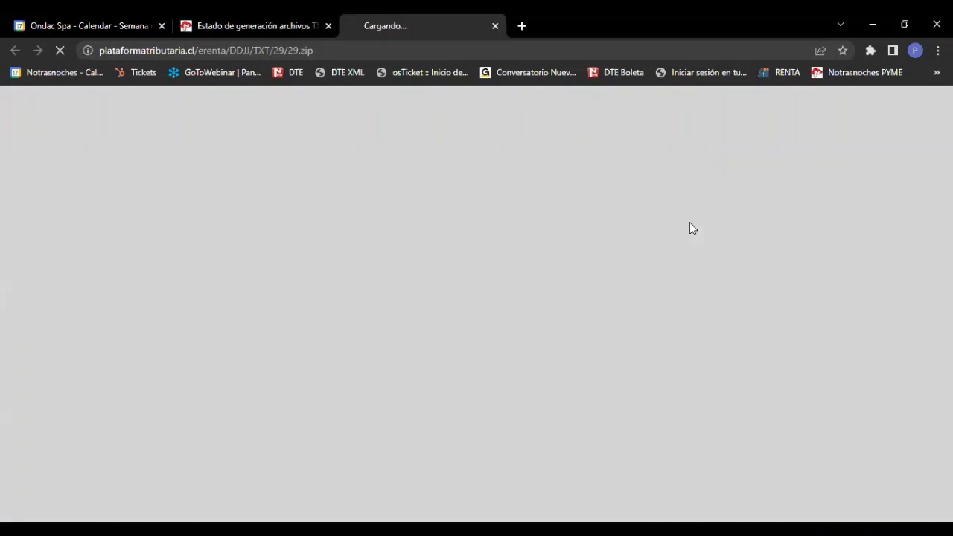